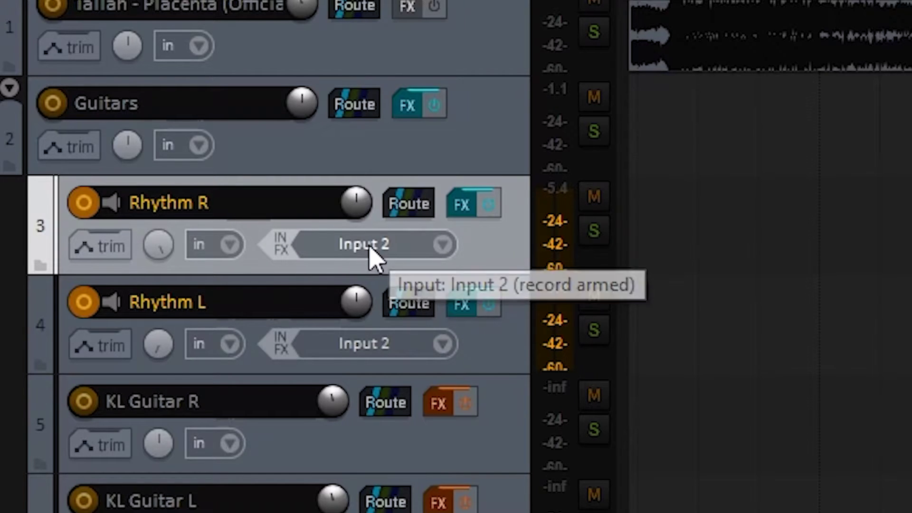
Set Rhythm R's record input to mono Input 2, matching Rhythm L.
click(350, 253)
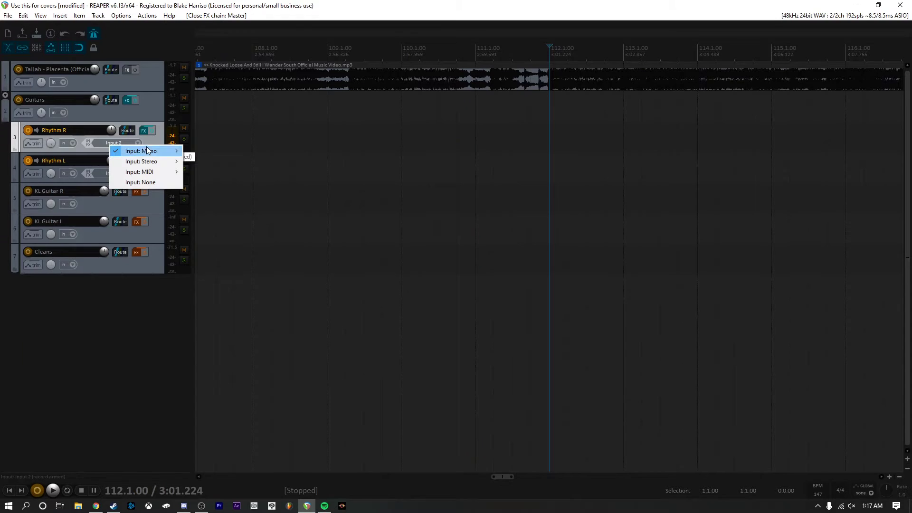
mouse_move(534, 272)
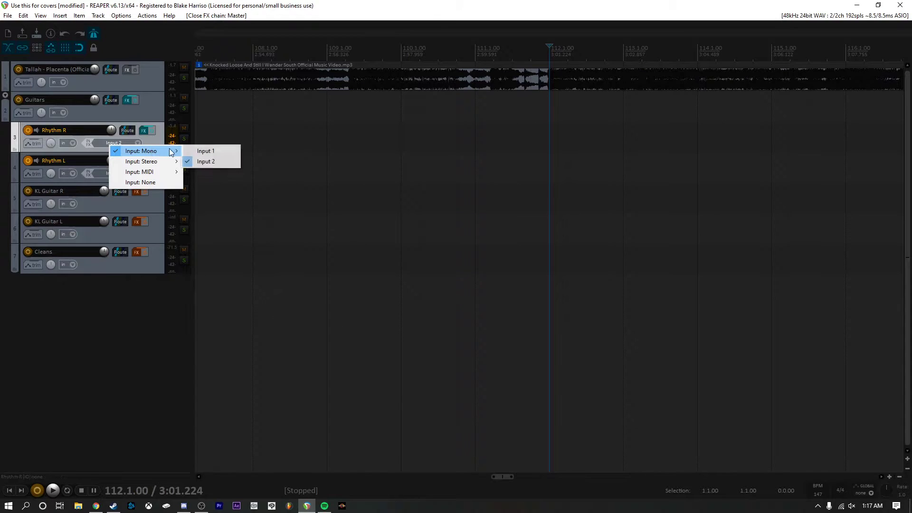
click(206, 161)
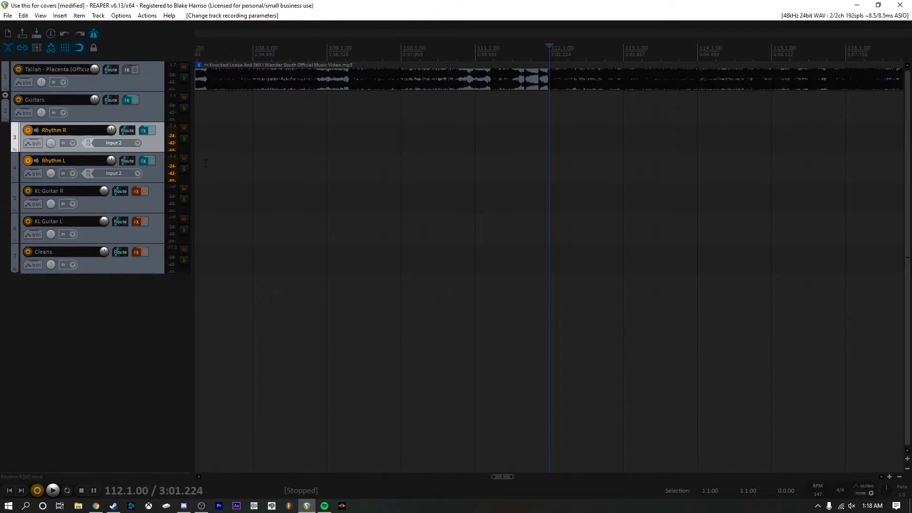
Open Rhythm R's effects chain, closing the floating BG-Guitars window and moving the chain right.
click(146, 132)
click(131, 21)
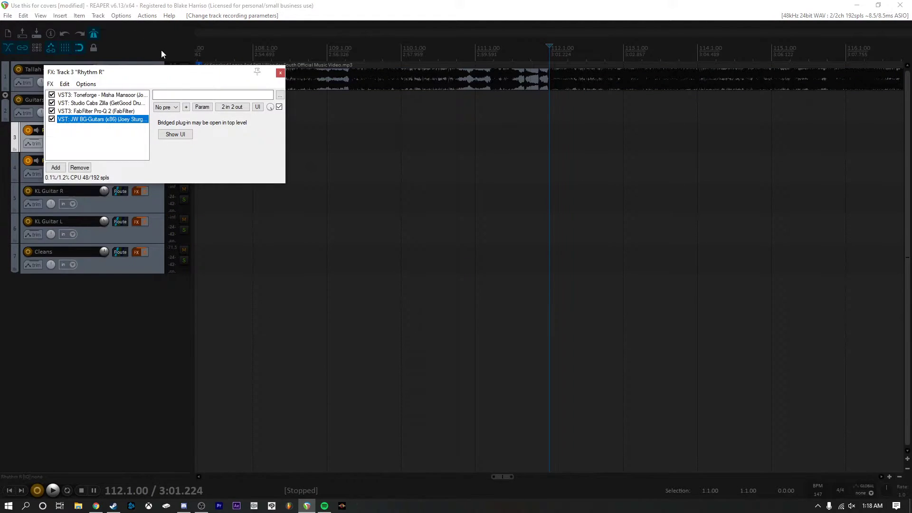
drag(159, 71, 291, 74)
Select Toneforge, keep No preset, and show its cabinet and microphone section.
click(257, 97)
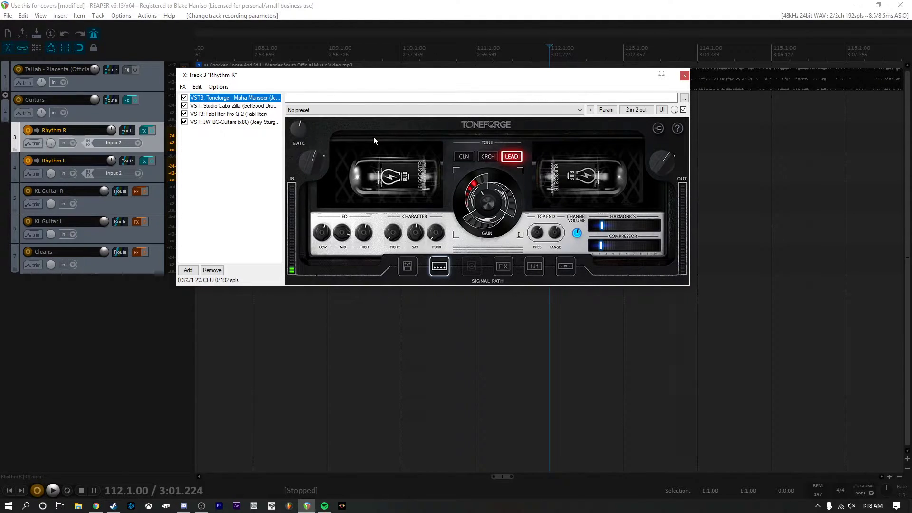
click(353, 110)
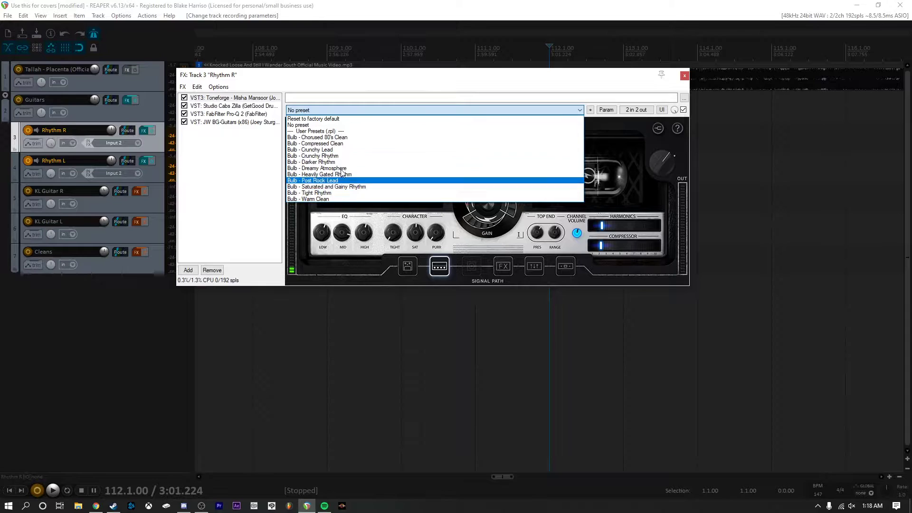
click(345, 112)
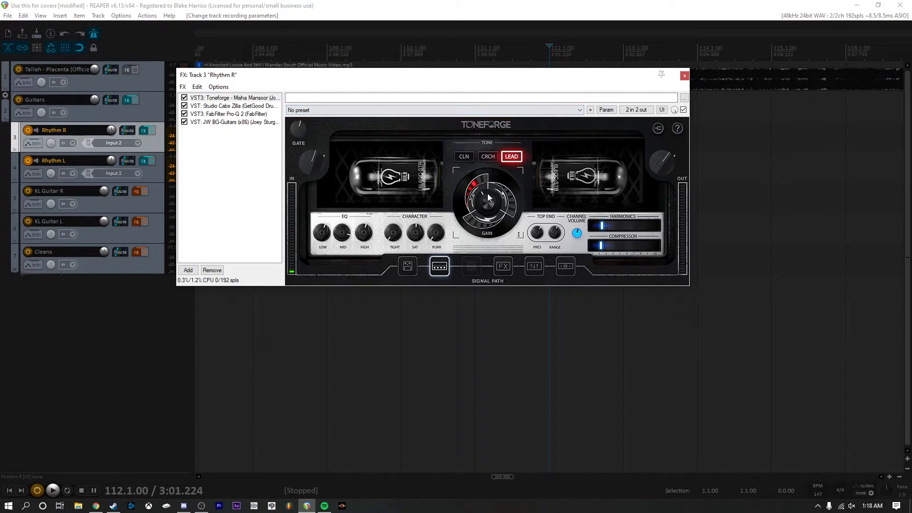
click(471, 267)
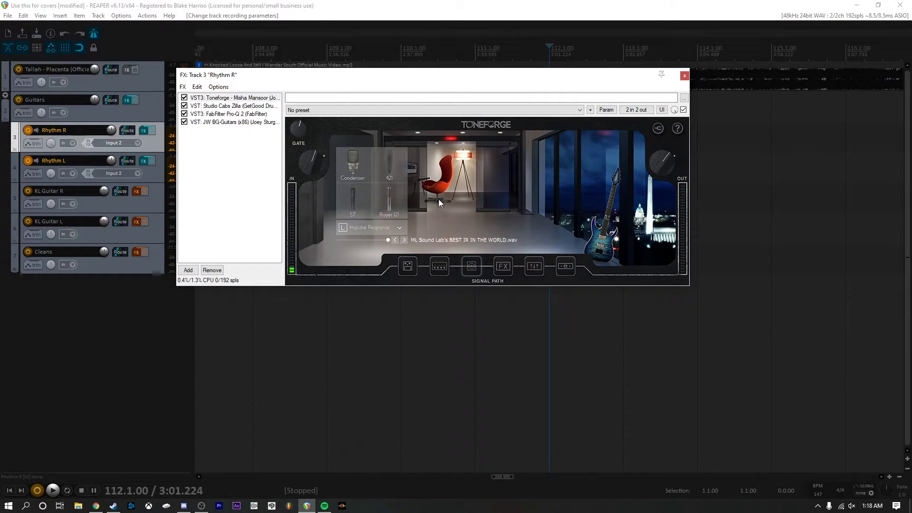
Display Studio Cabs Zilla with its 0S Angled 4x12 and two Fatboy 2x12 cabinets.
click(240, 105)
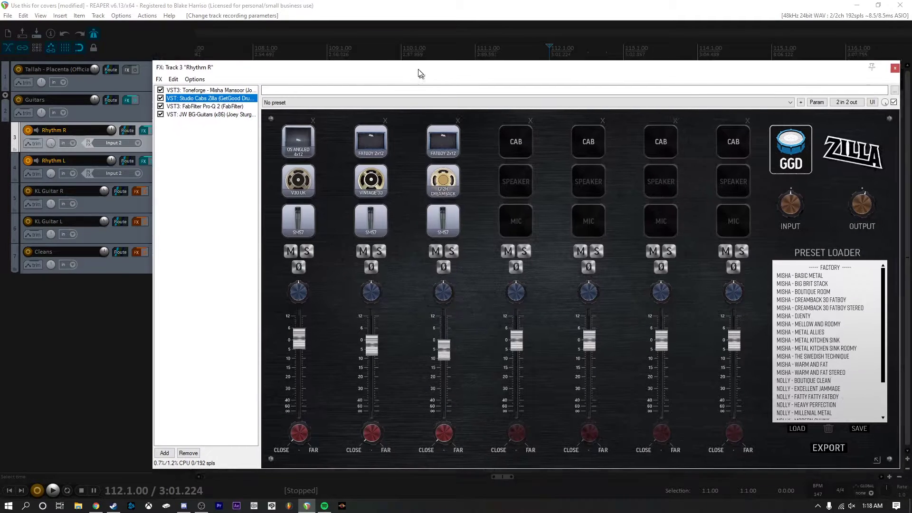
drag(418, 72, 393, 41)
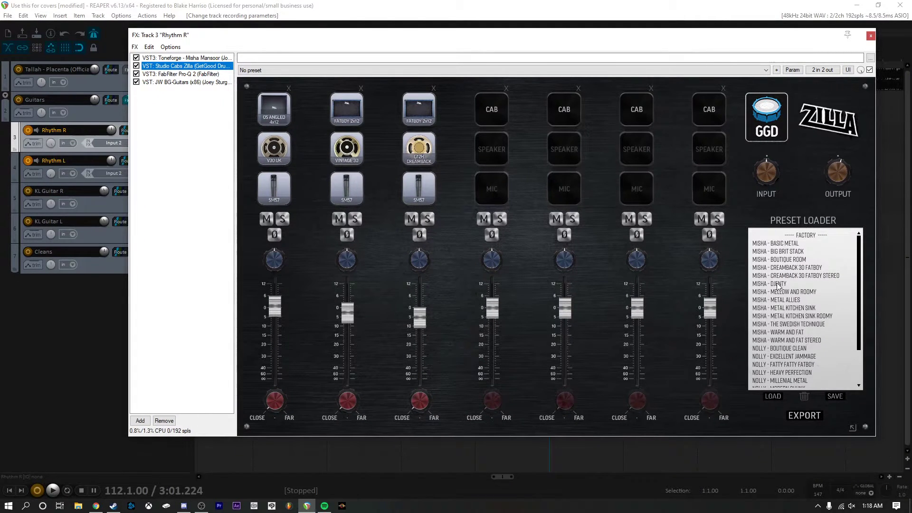
Return to Toneforge and view its Horizon overdrive, amp head and delay/chorus/reverb stages.
click(199, 58)
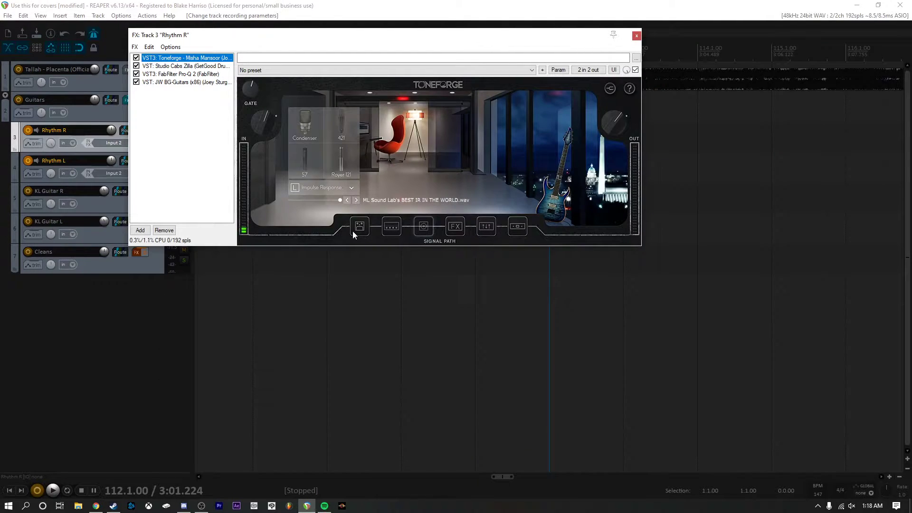
click(352, 230)
mouse_move(429, 127)
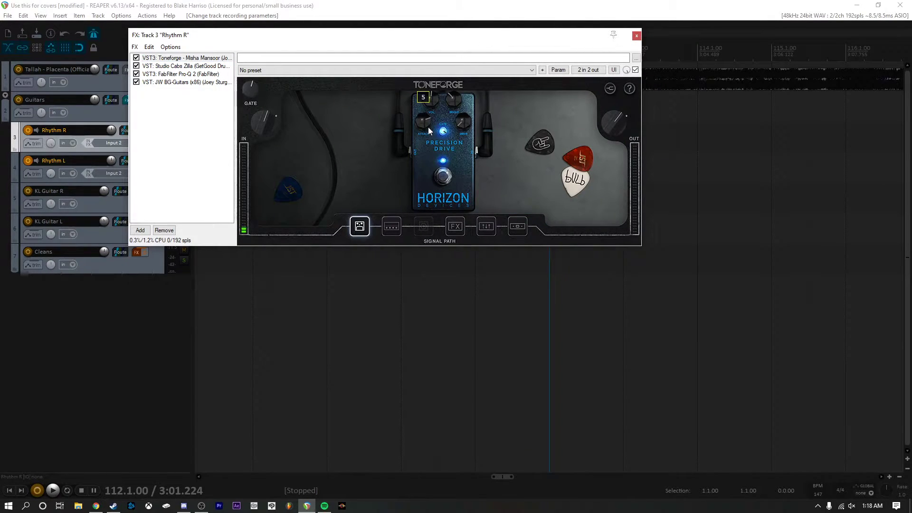
click(391, 226)
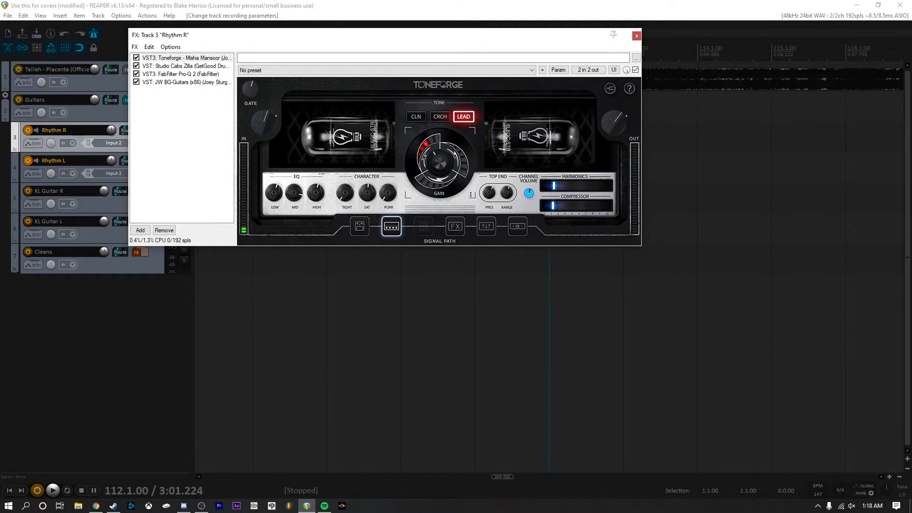
click(455, 226)
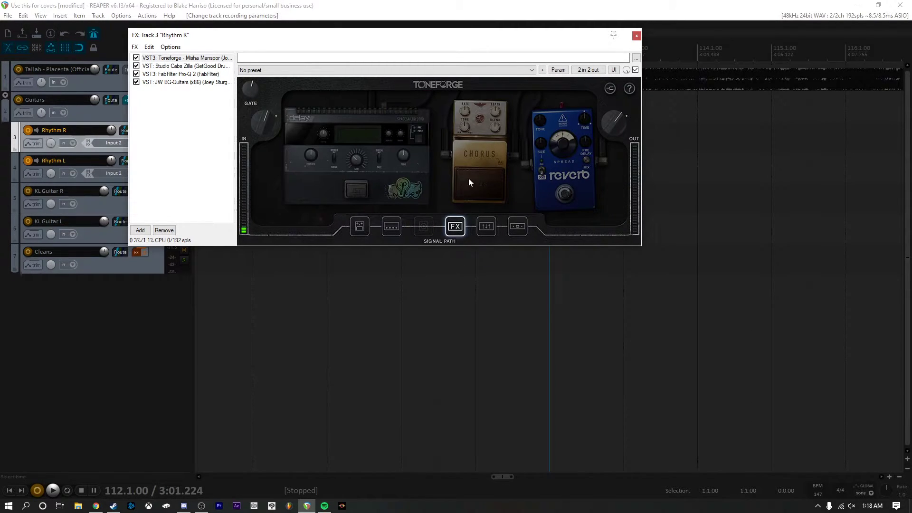
View Toneforge's parametric EQ and compressor stages, then return to the LEAD amp page.
click(487, 228)
mouse_move(362, 185)
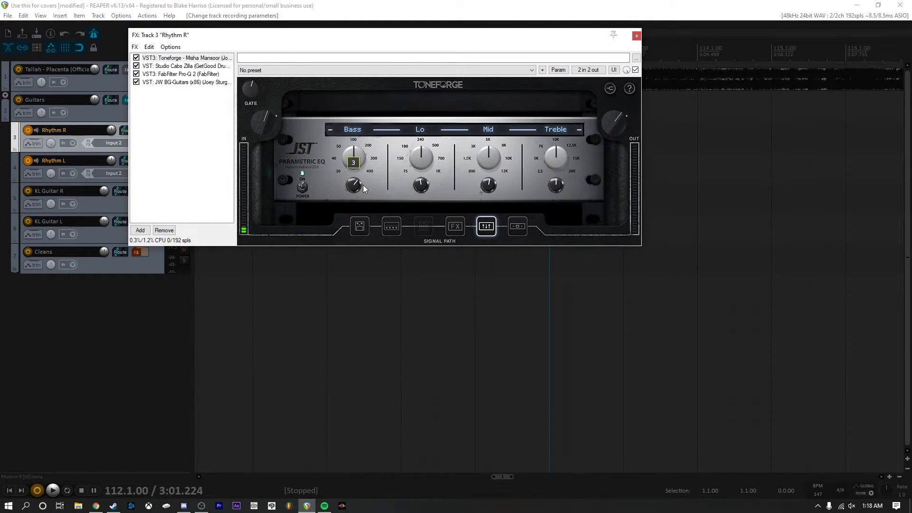
click(517, 227)
click(399, 229)
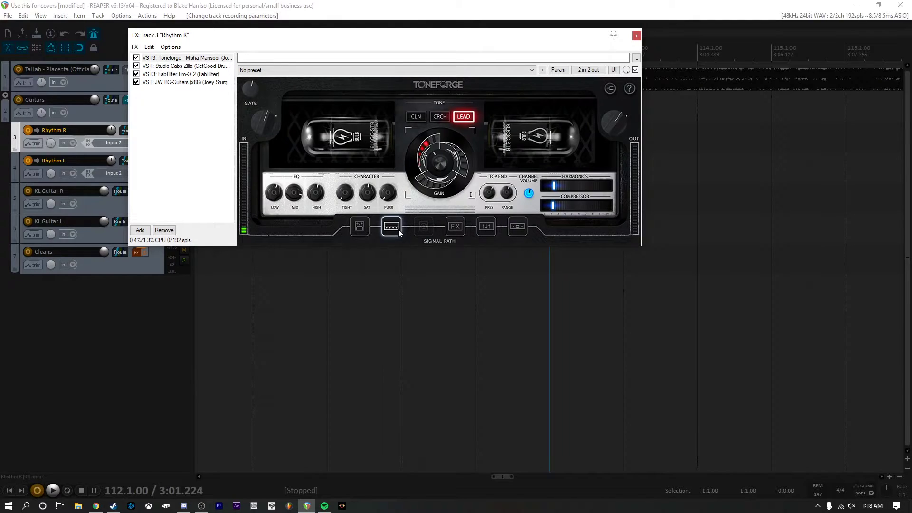
mouse_move(395, 212)
drag(415, 35, 490, 132)
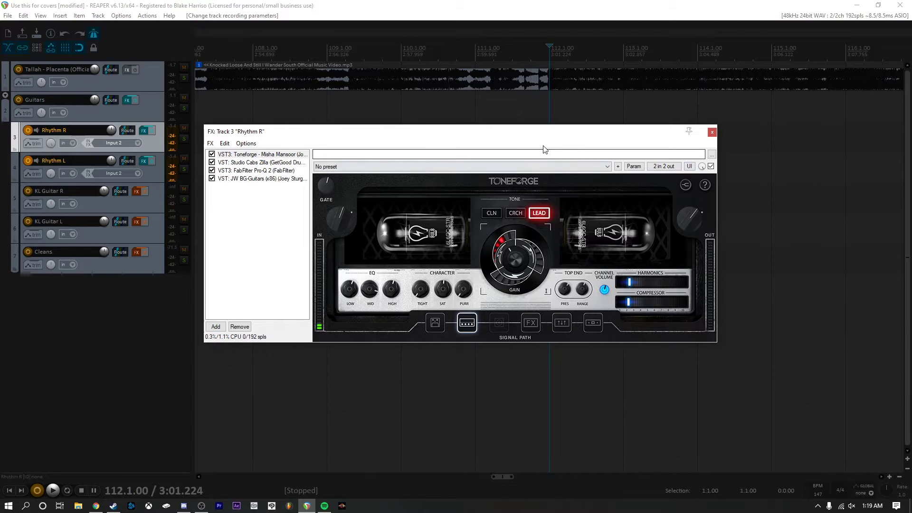
Close and reopen Rhythm R's effects chain, showing the Studio Cabs Zilla plugin.
key(Escape)
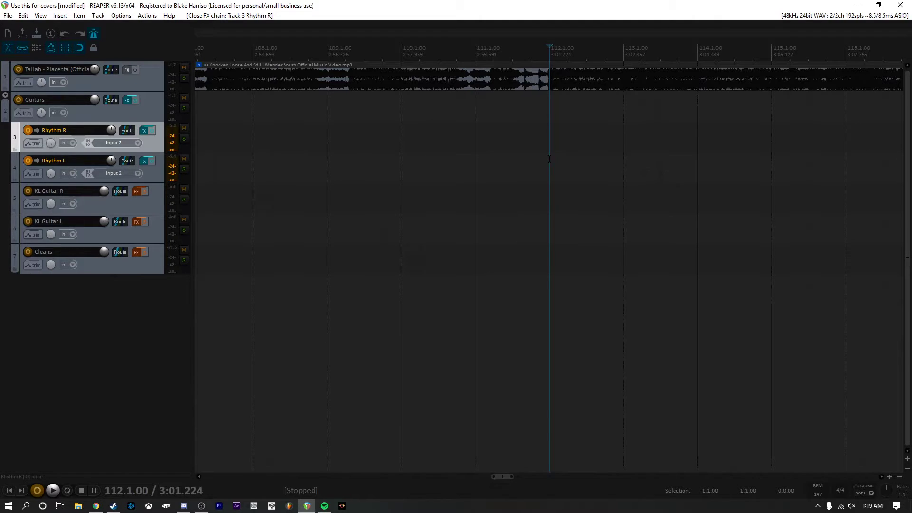
click(143, 130)
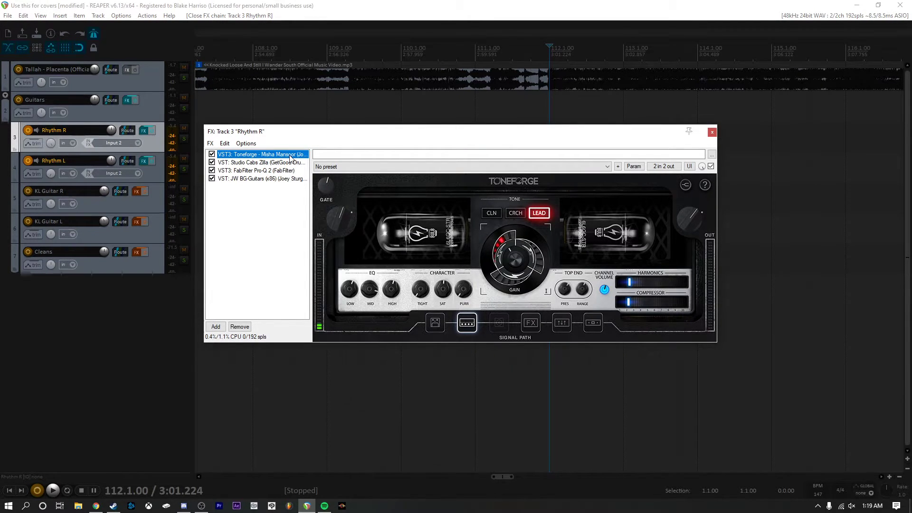
click(257, 164)
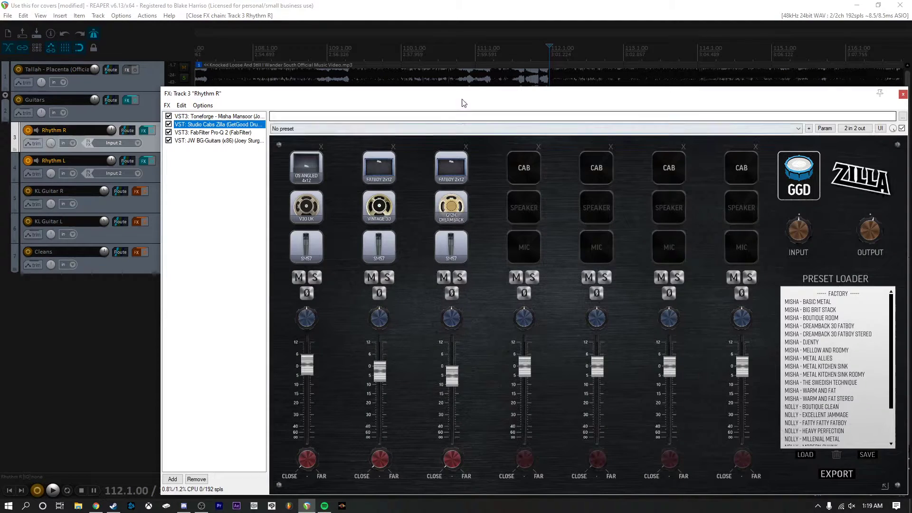
drag(459, 100, 434, 78)
Show the FabFilter Pro-Q 2 curve, then select JW BG-Guitars in the chain.
click(220, 112)
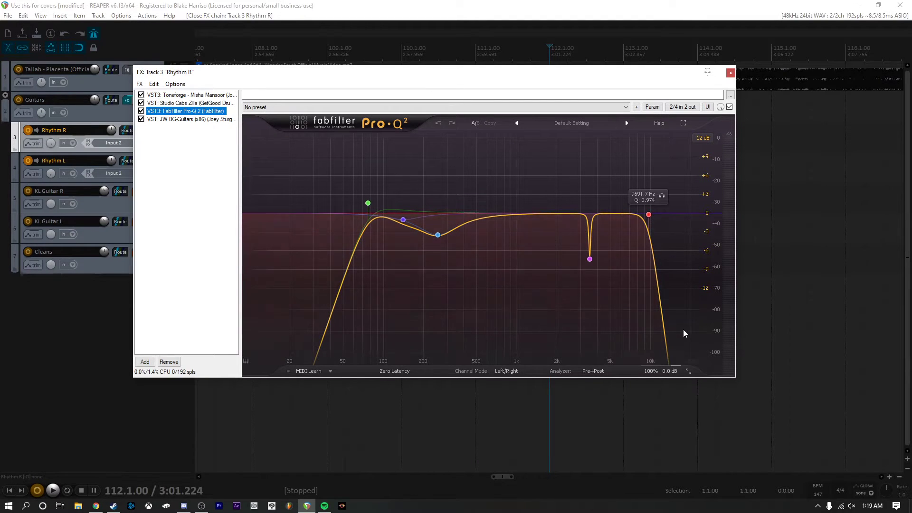
click(187, 119)
Open the JW BG-Guitars window and close Rhythm R's effects chain behind it.
click(187, 112)
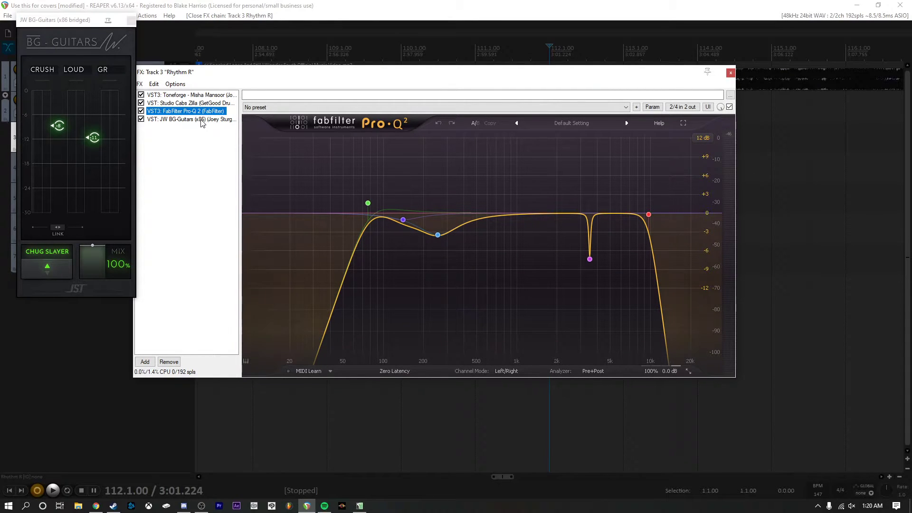
click(184, 120)
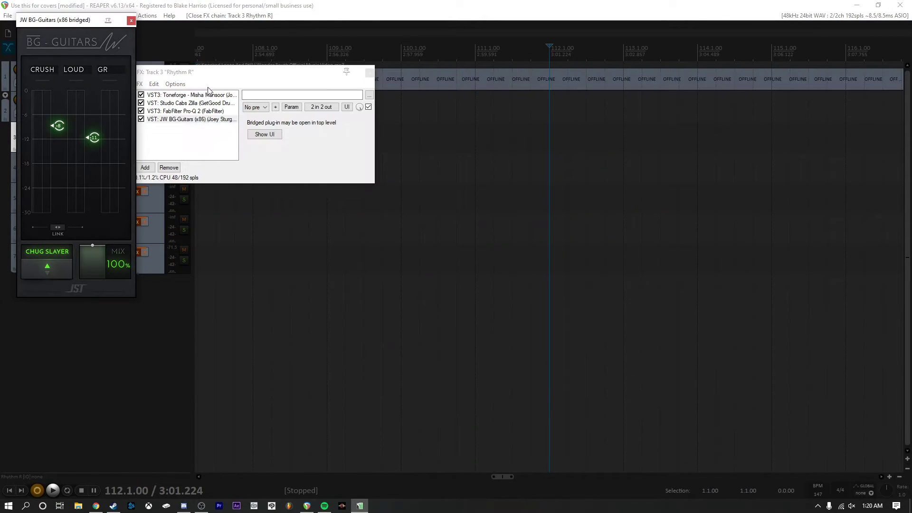
drag(218, 80, 435, 141)
click(589, 135)
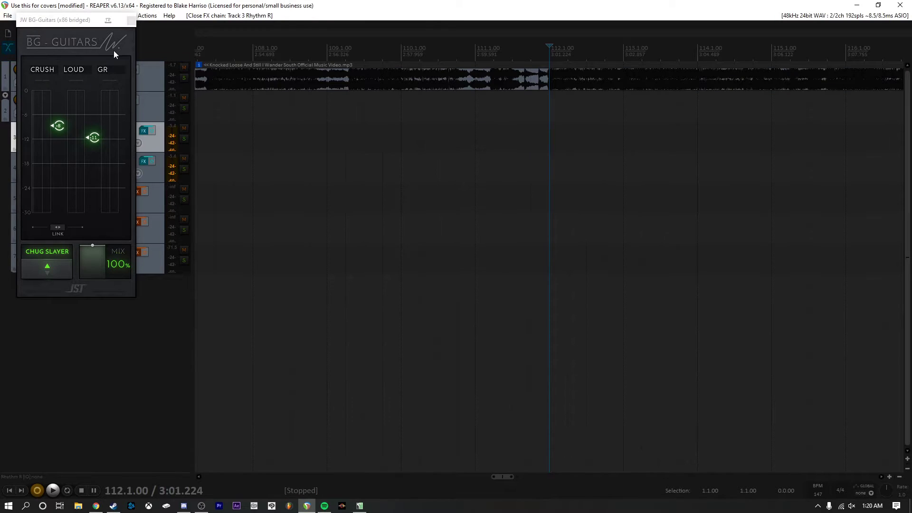
mouse_move(393, 356)
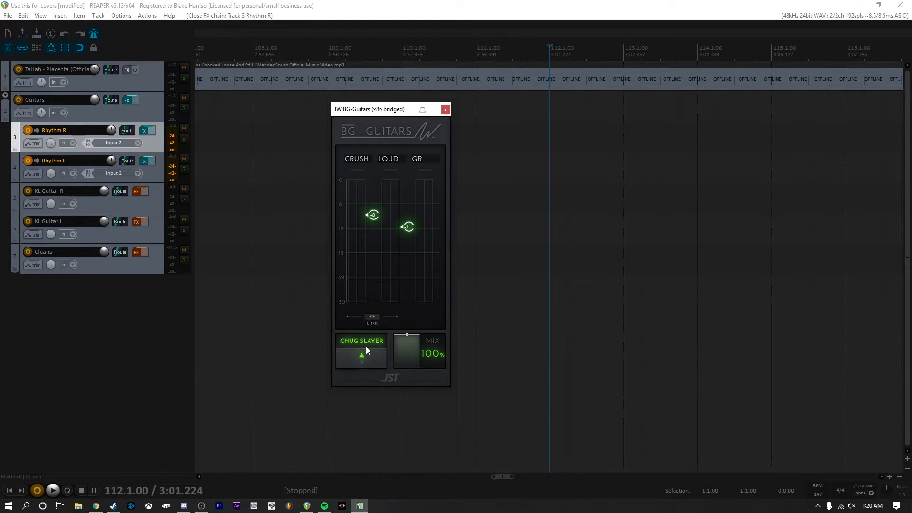
Reopen Rhythm R's effects chain and add FabFilter Pro-MB as its fifth plugin.
click(145, 130)
click(444, 109)
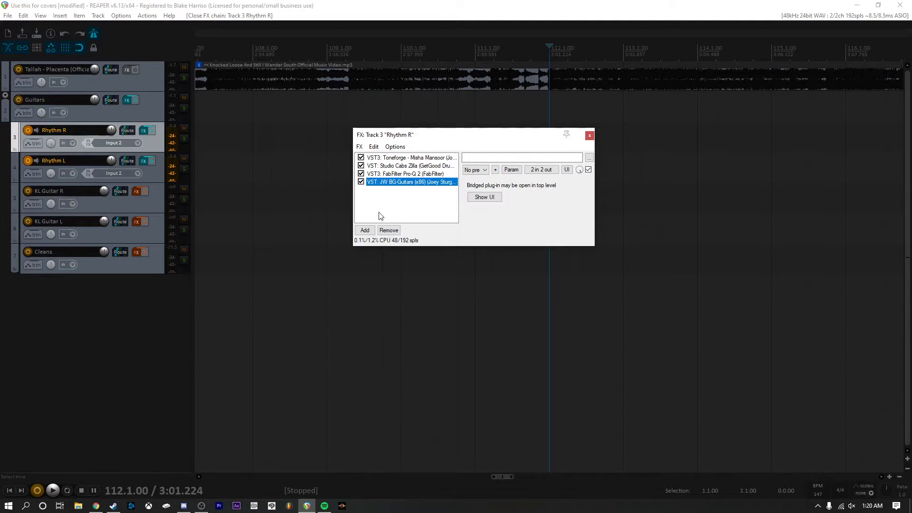
click(371, 230)
double_click(141, 139)
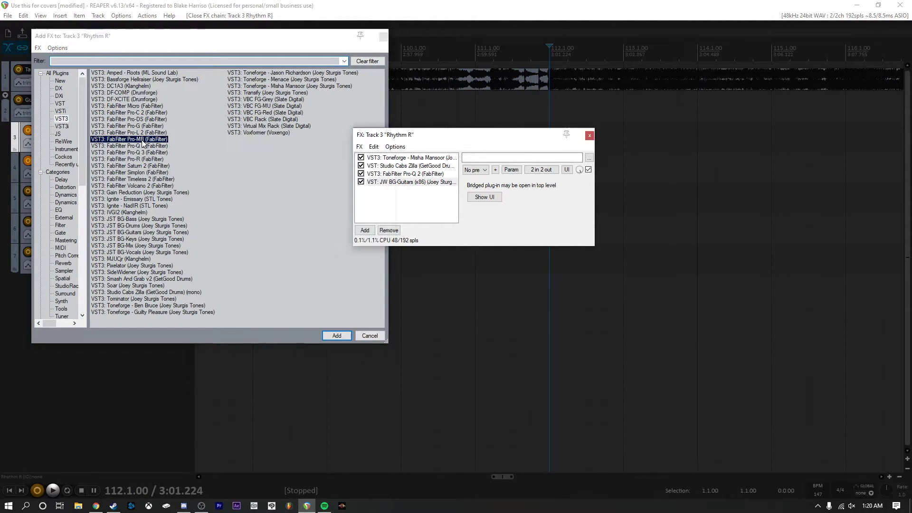
drag(538, 137, 404, 99)
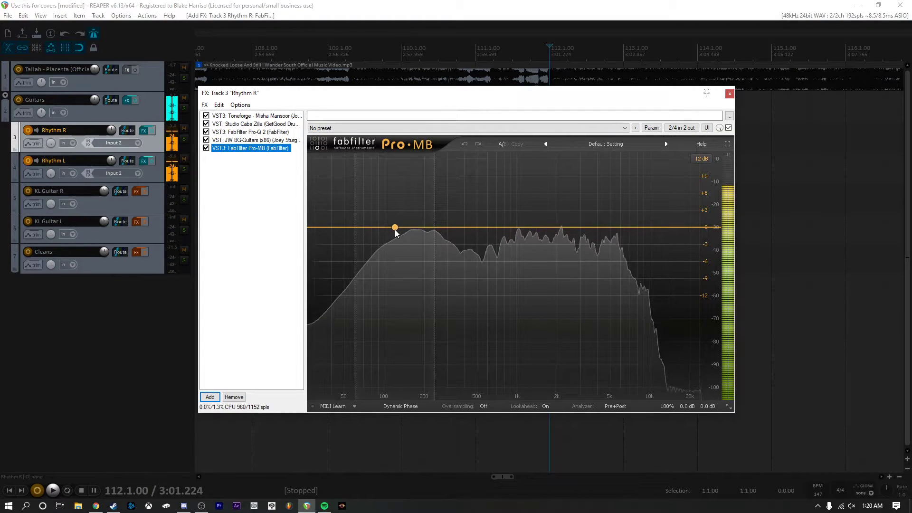
Create a Pro-MB compression band around 100–200 Hz and lower its threshold.
click(402, 228)
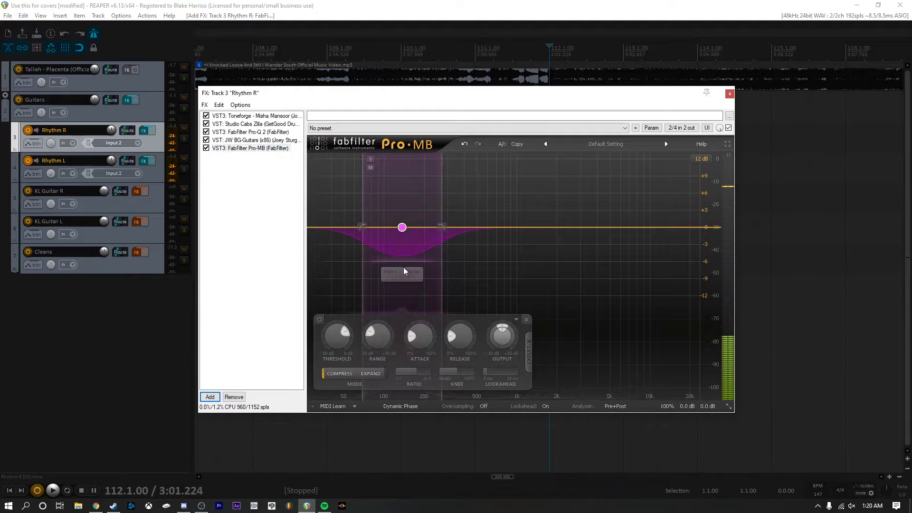
drag(441, 228, 436, 228)
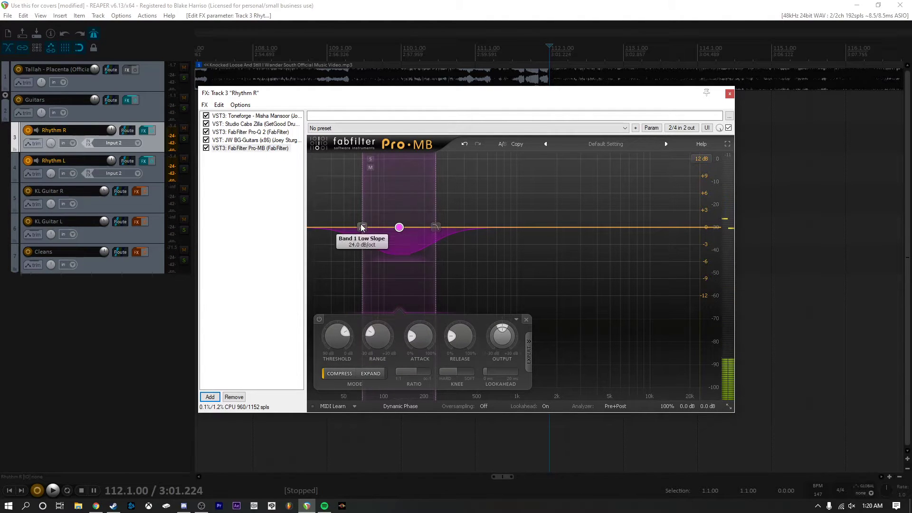
drag(361, 228, 366, 227)
drag(337, 335, 343, 370)
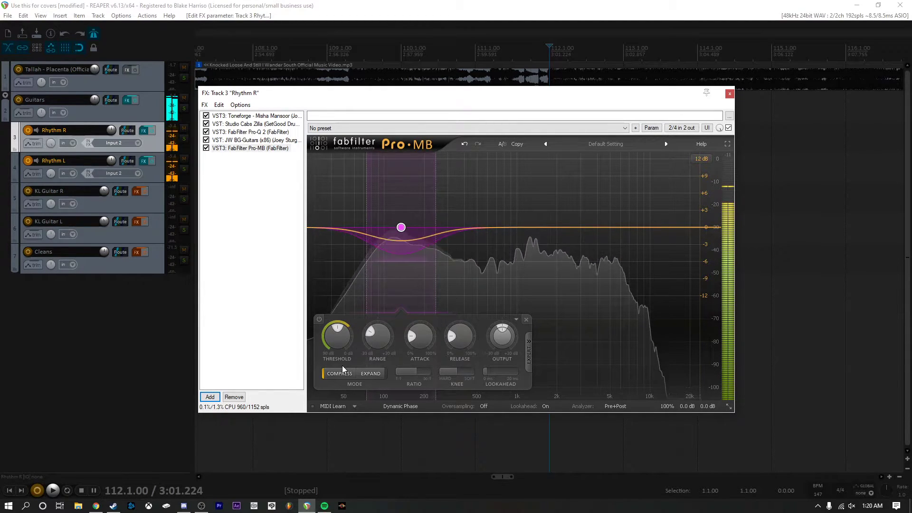
Bypass Pro-MB to compare, then remove it from Rhythm R's effects chain.
click(206, 148)
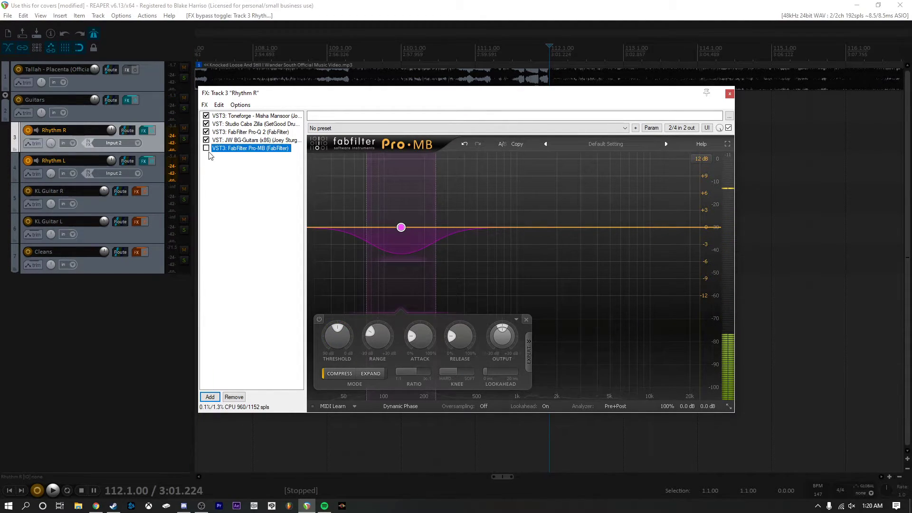
click(244, 140)
click(237, 150)
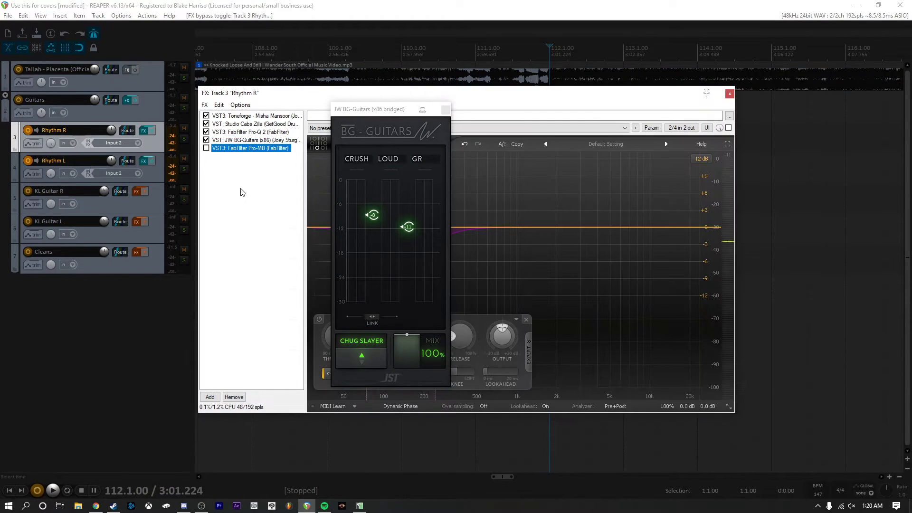
click(234, 397)
key(Escape)
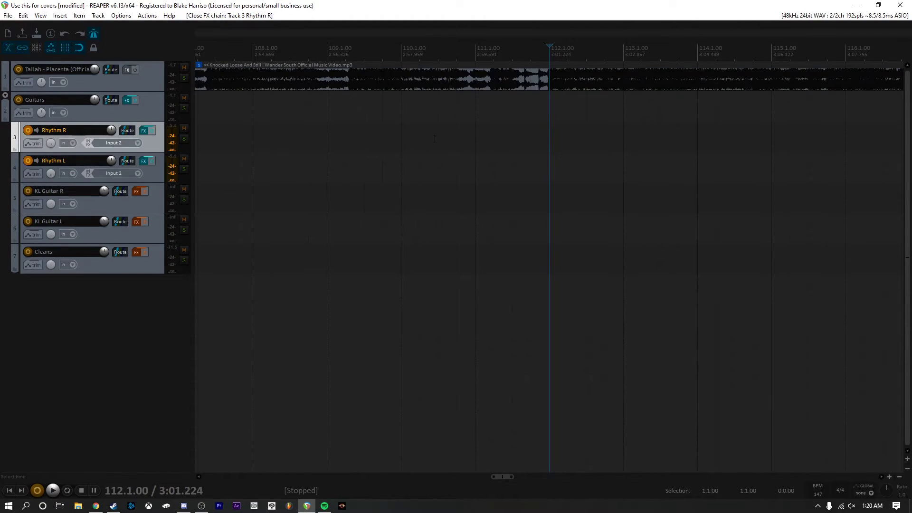
click(184, 139)
click(184, 169)
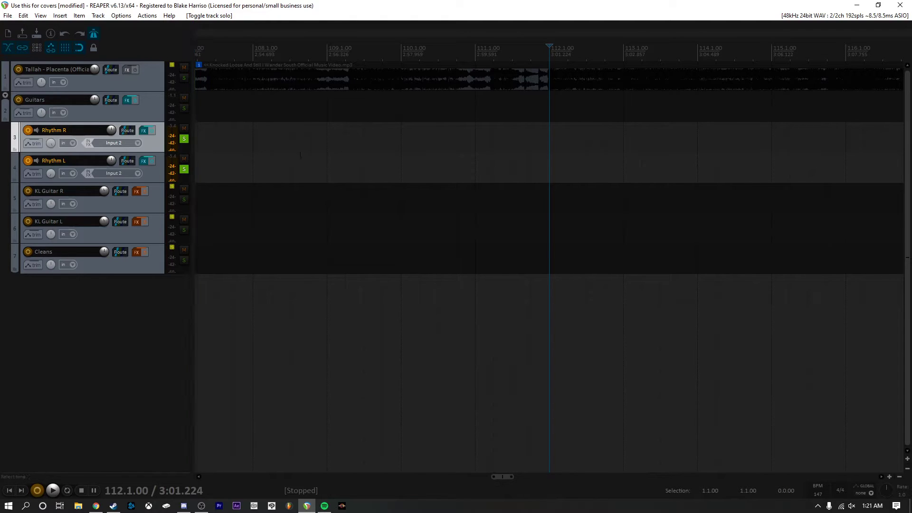
click(184, 169)
click(183, 139)
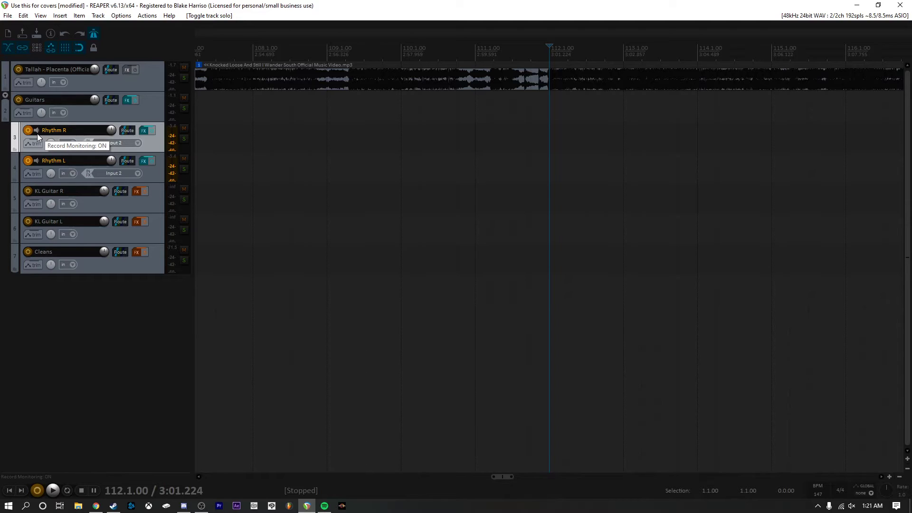
Record a pre-rolled take on Rhythm R and save it as 03-Rhythm R-201031_0121.wav.
key(ctrl+r)
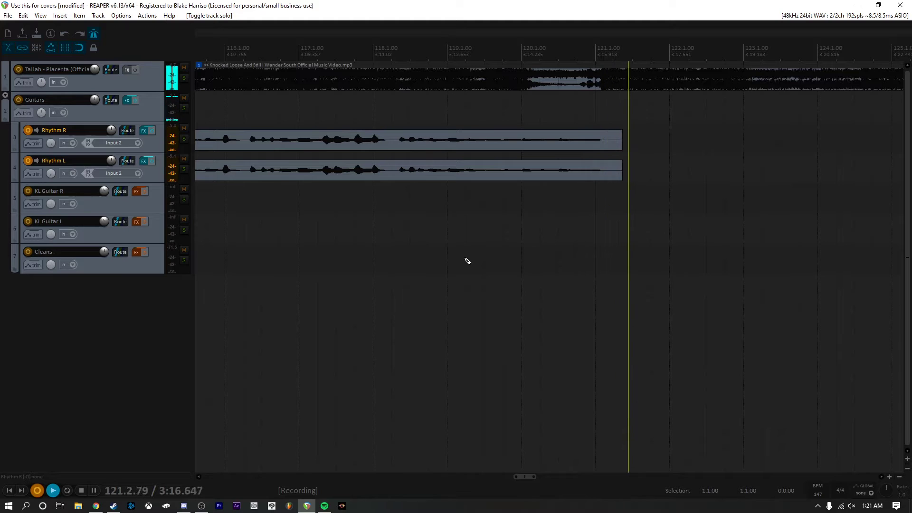
key(space)
key(Return)
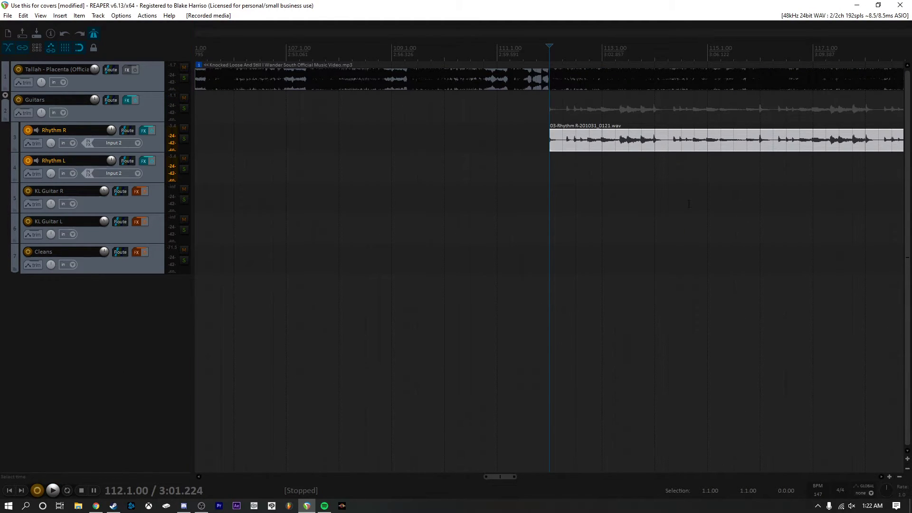
scroll(682, 204, up, 2)
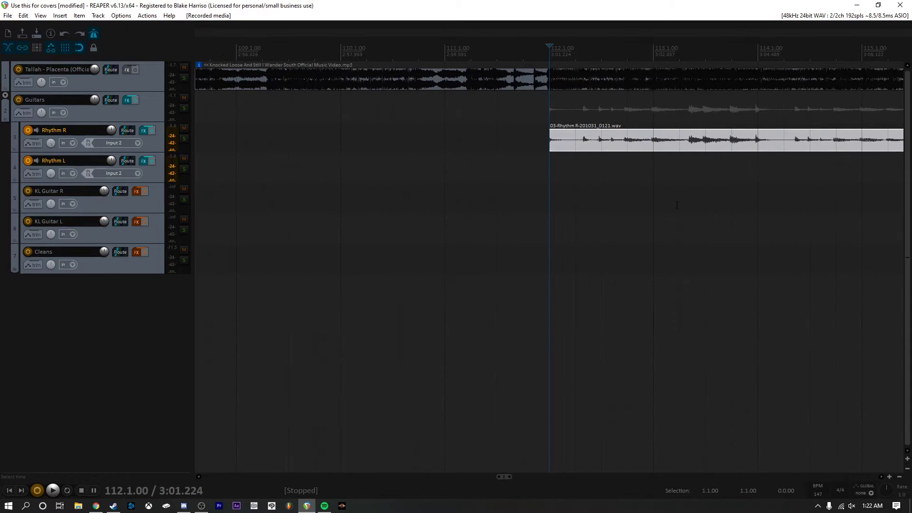
Solo Rhythm R and Rhythm L and play back the new take from bar 112.
click(184, 139)
scroll(631, 232, down, 1)
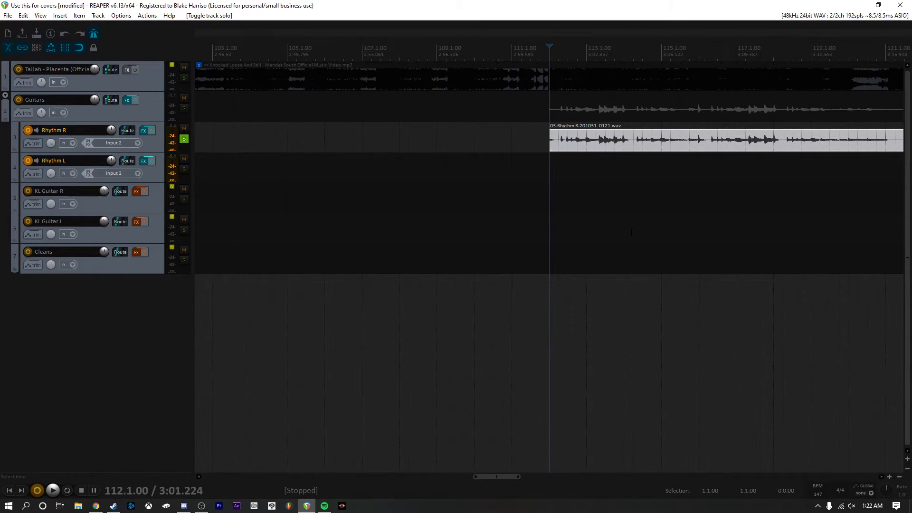
drag(497, 476, 513, 469)
key(space)
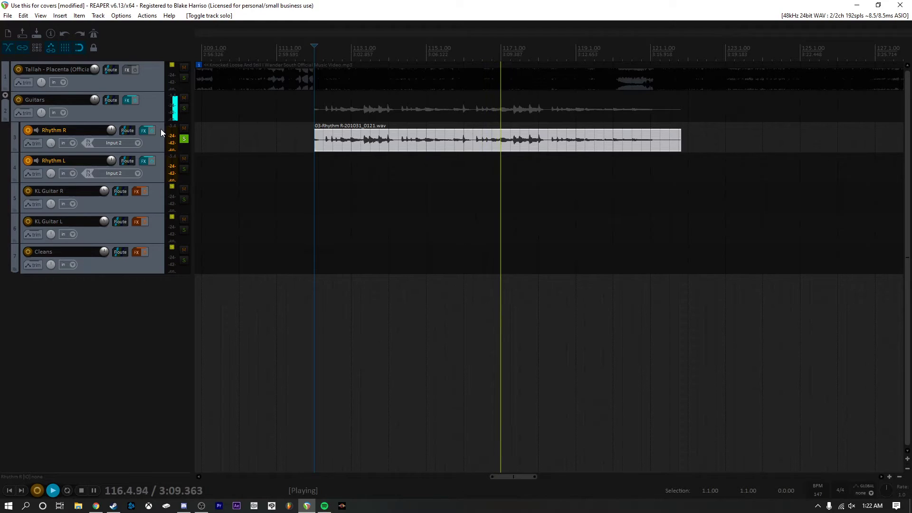
click(184, 169)
key(space)
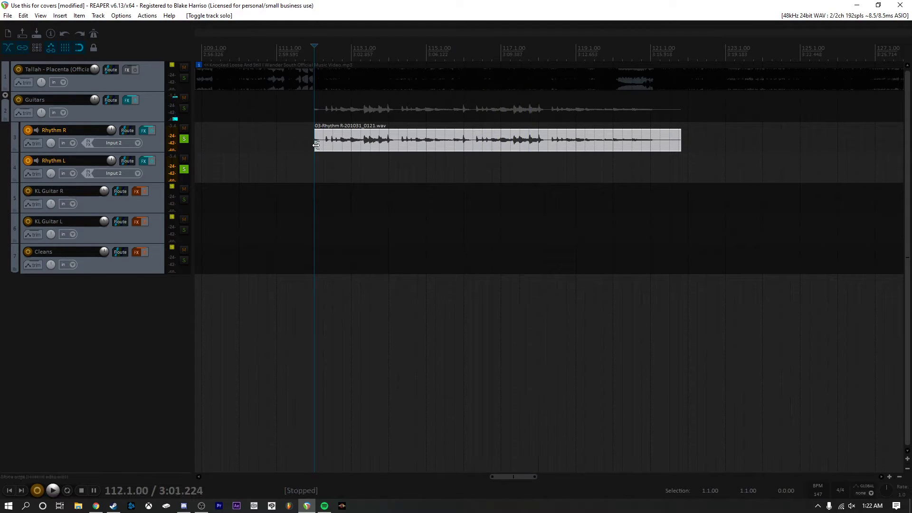
Paste a copy of the Rhythm R take onto Rhythm L and play both back.
click(315, 144)
click(318, 166)
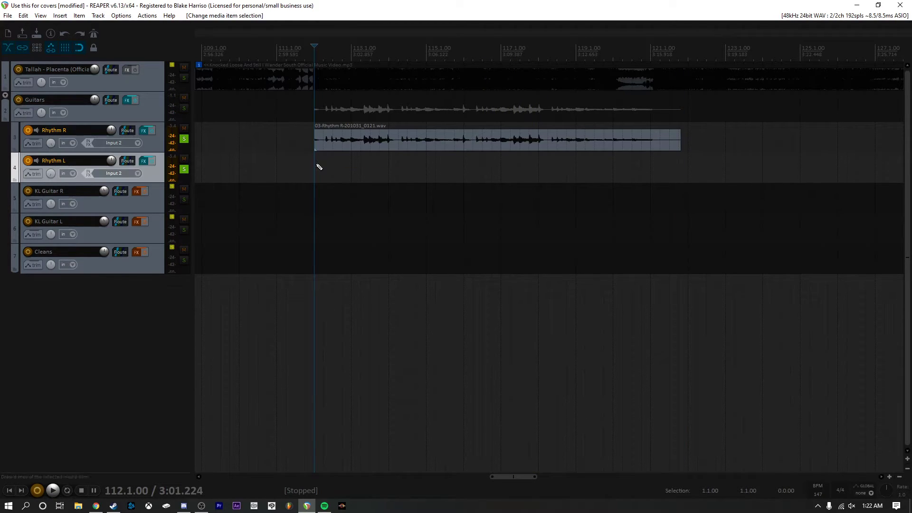
key(ctrl+v)
key(space)
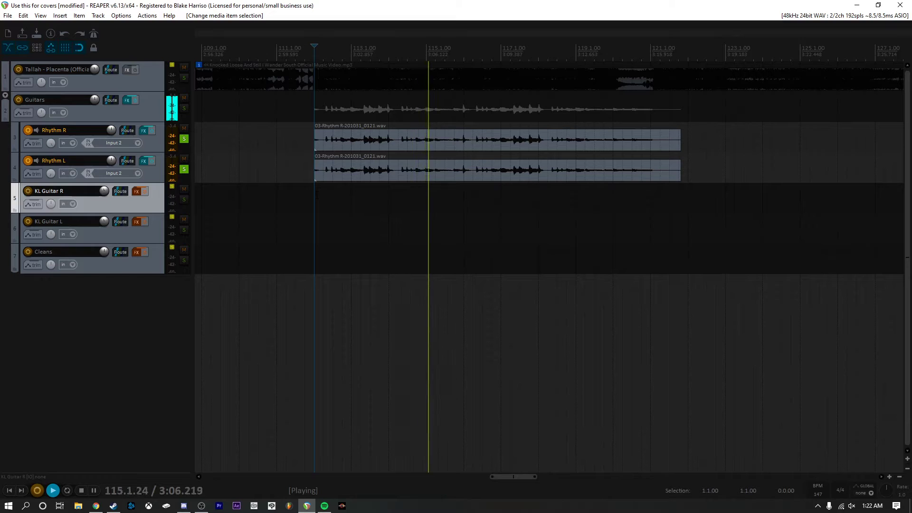
key(space)
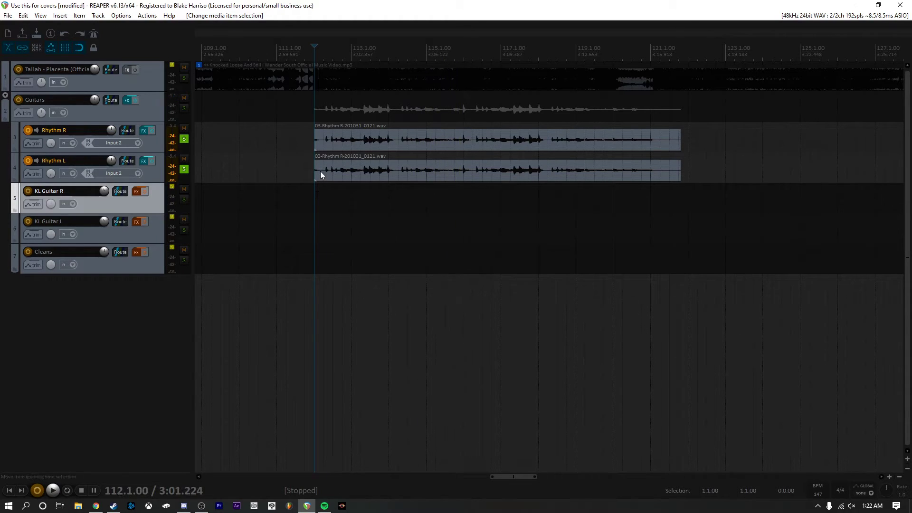
Delete the copied take on Rhythm L and select the Rhythm R take.
click(314, 170)
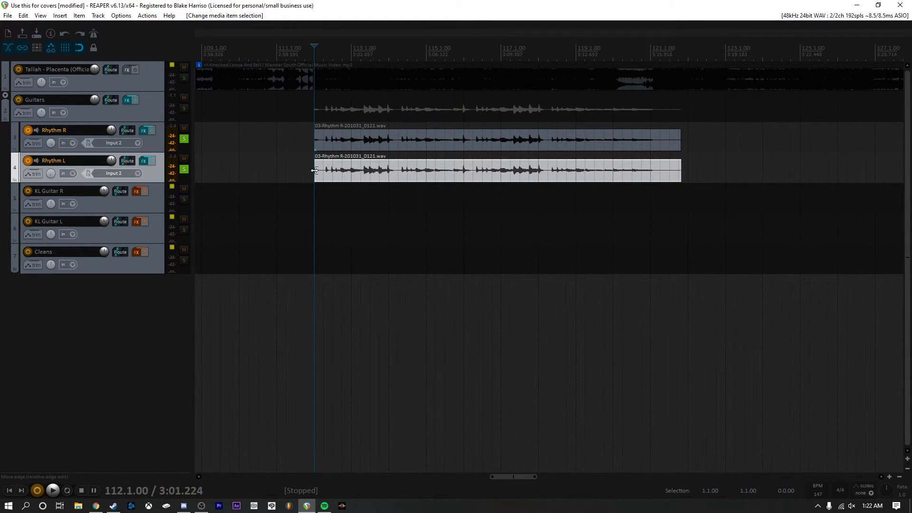
key(Delete)
click(316, 143)
Delete the Rhythm R take, unsolo both rhythm tracks, then undo to restore the take.
key(Delete)
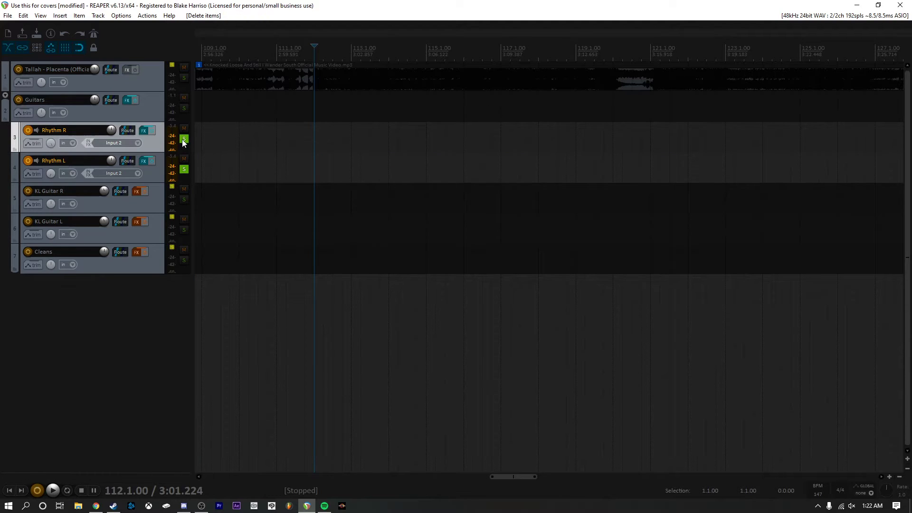
click(184, 139)
click(185, 169)
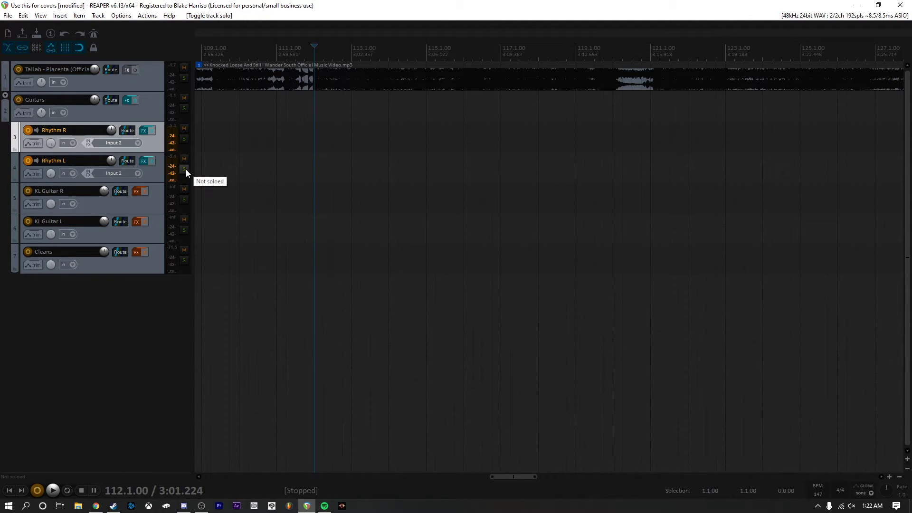
key(ctrl+z)
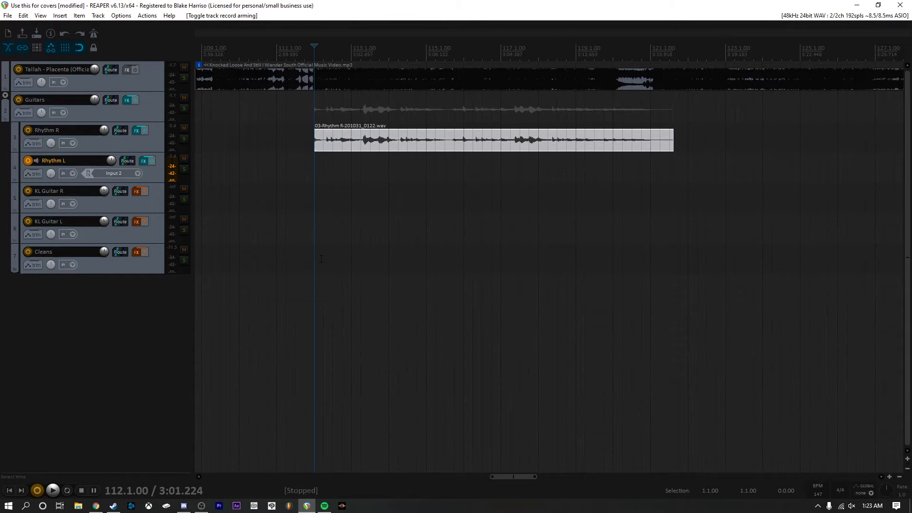
Start recording a new rhythm guitar take on Rhythm L with pre-roll.
scroll(313, 199, left, 5)
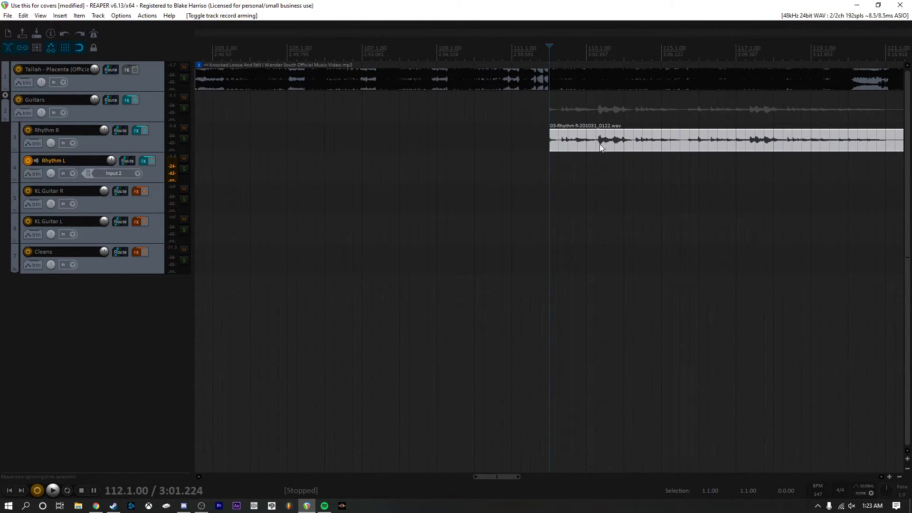
mouse_move(495, 477)
mouse_down()
mouse_move(521, 477)
mouse_move(513, 476)
mouse_up()
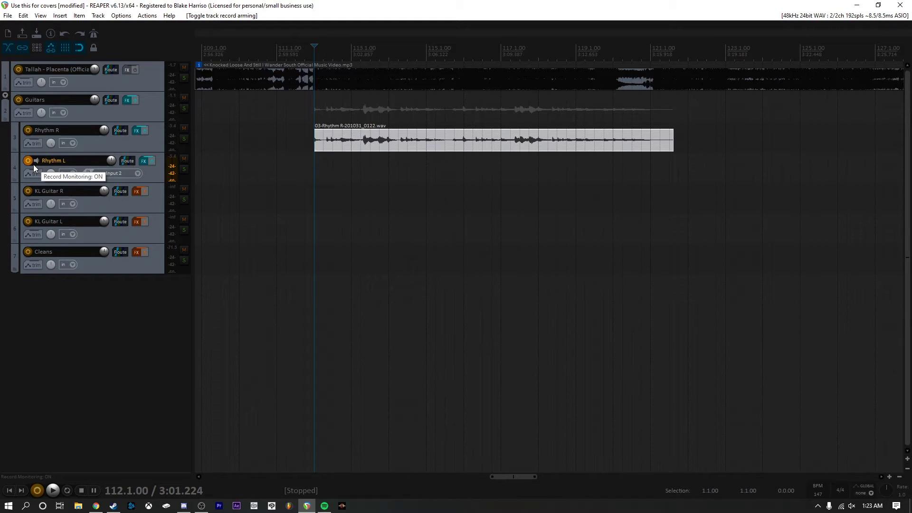
key(ctrl+r)
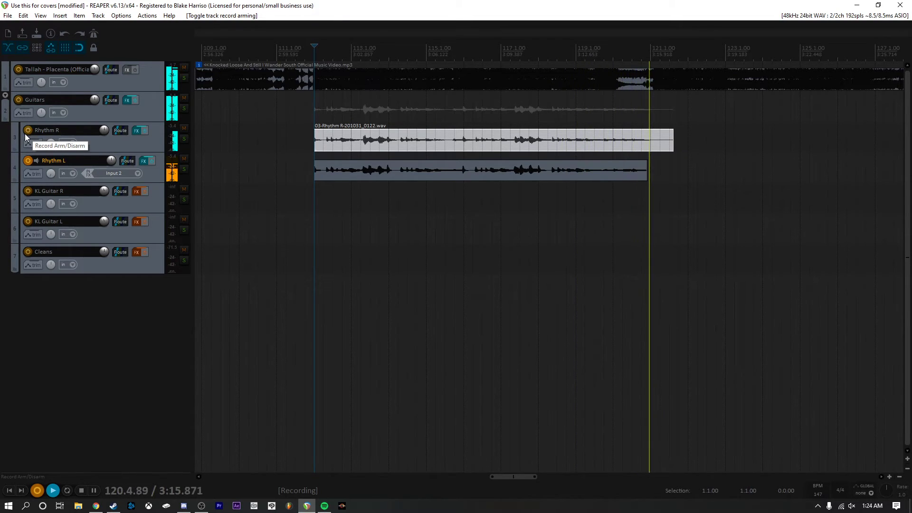
key(space)
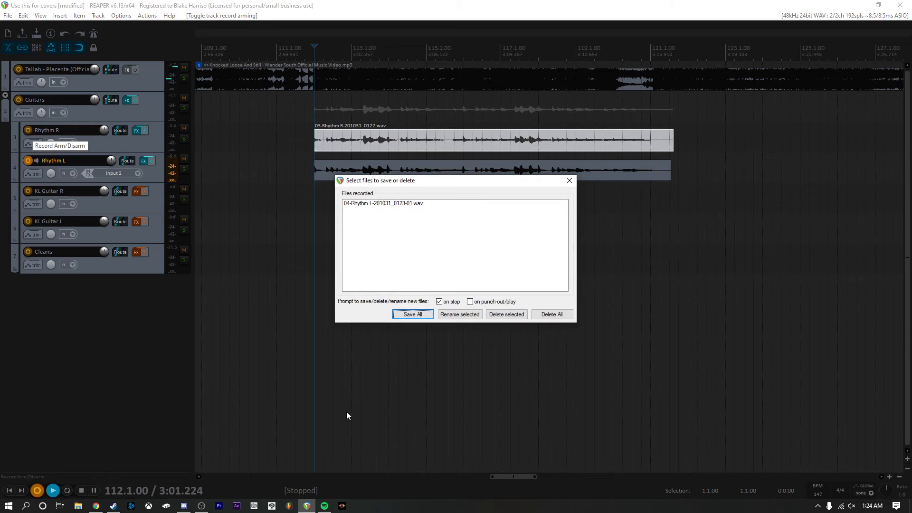
key(Return)
click(28, 160)
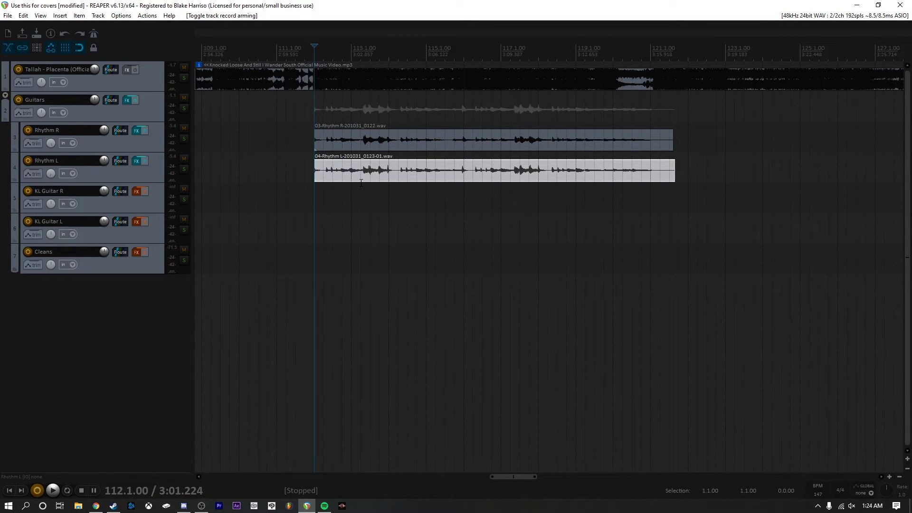
scroll(365, 235, up, 3)
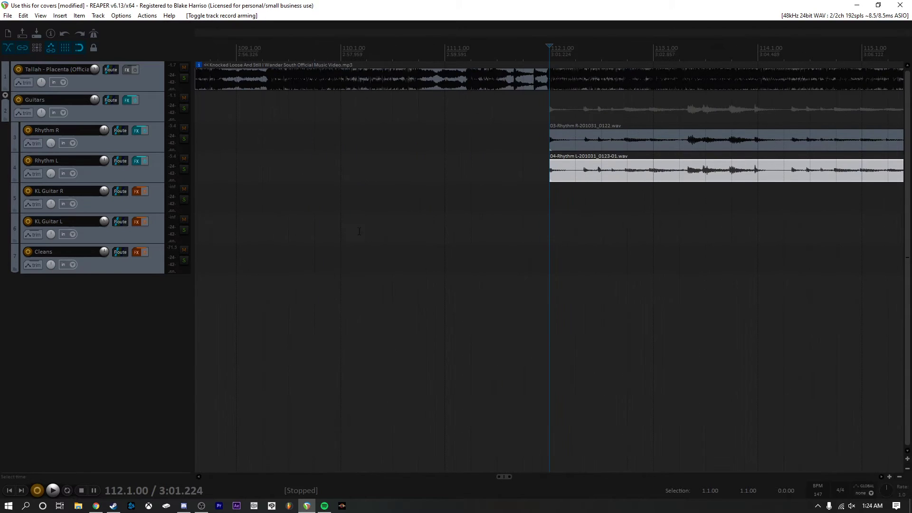
scroll(563, 243, down, 4)
Solo the Guitars bus, listen to it briefly, and select the Rhythm L take.
click(184, 108)
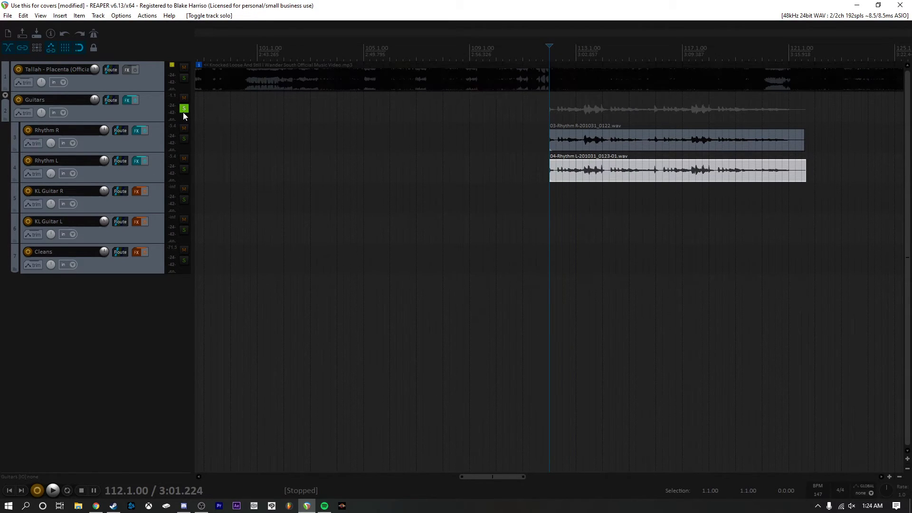
key(space)
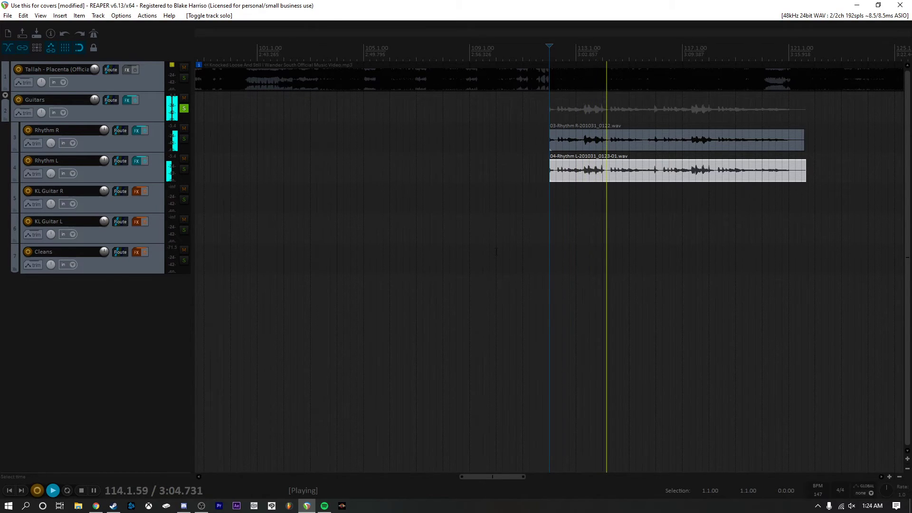
key(space)
scroll(409, 174, right, 3)
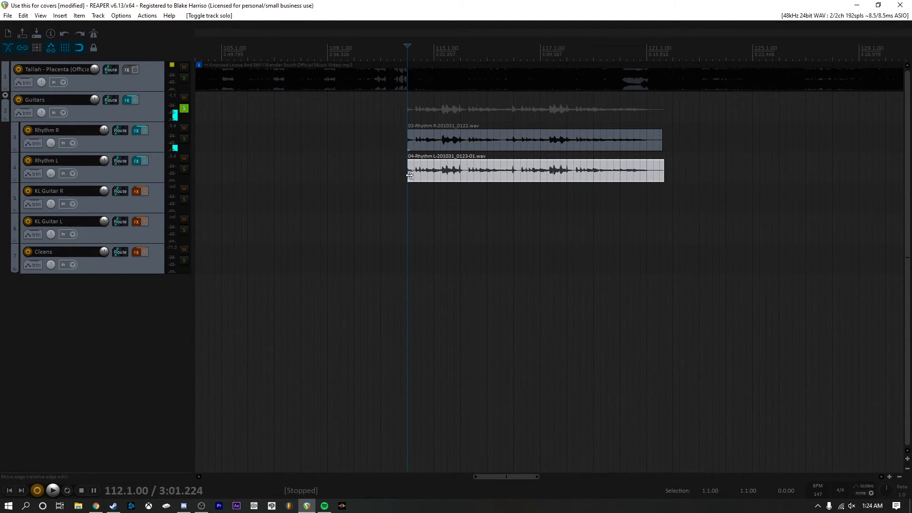
click(409, 175)
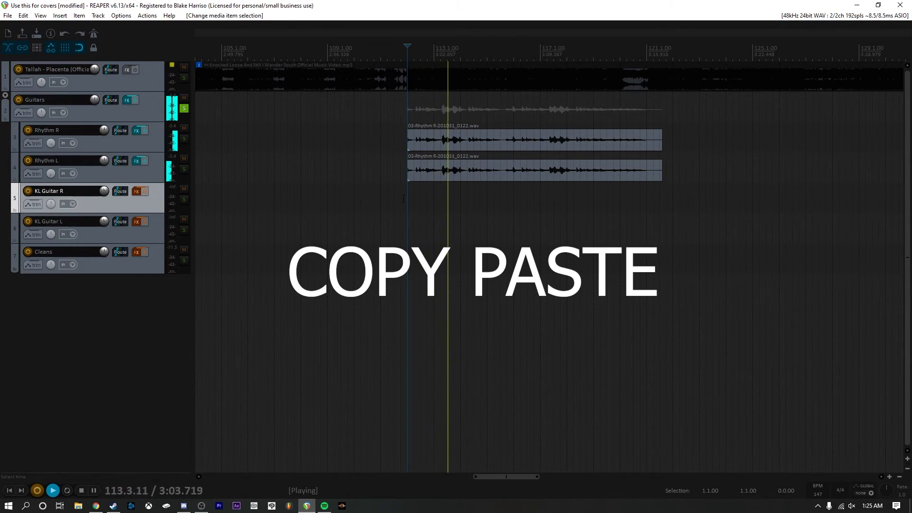
Delete the pasted Rhythm R copy and undo to restore Rhythm L's own take.
key(space)
click(408, 172)
key(Delete)
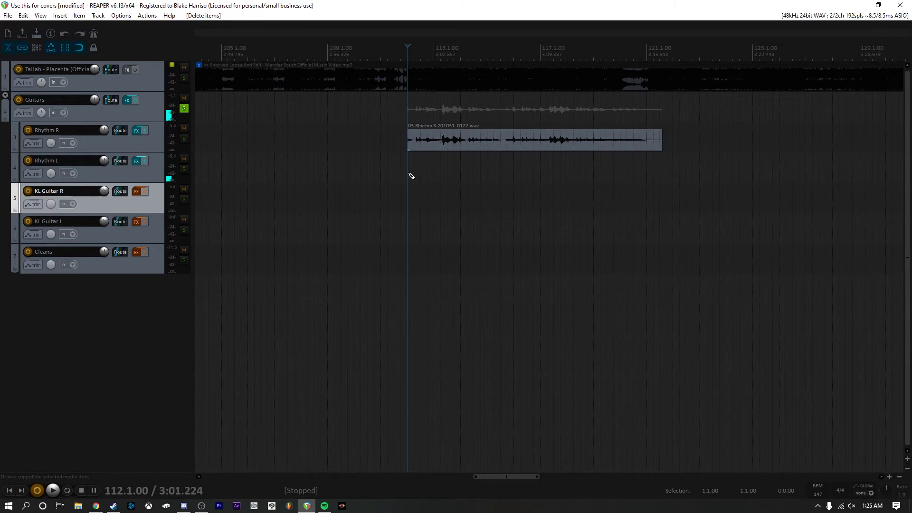
key(ctrl+z)
Play both recordings together, then unsolo the Guitars bus.
key(space)
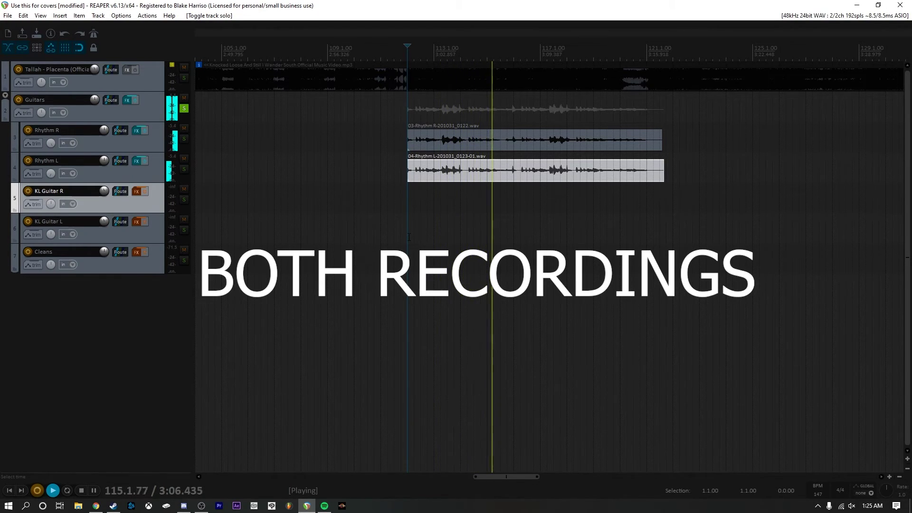
key(space)
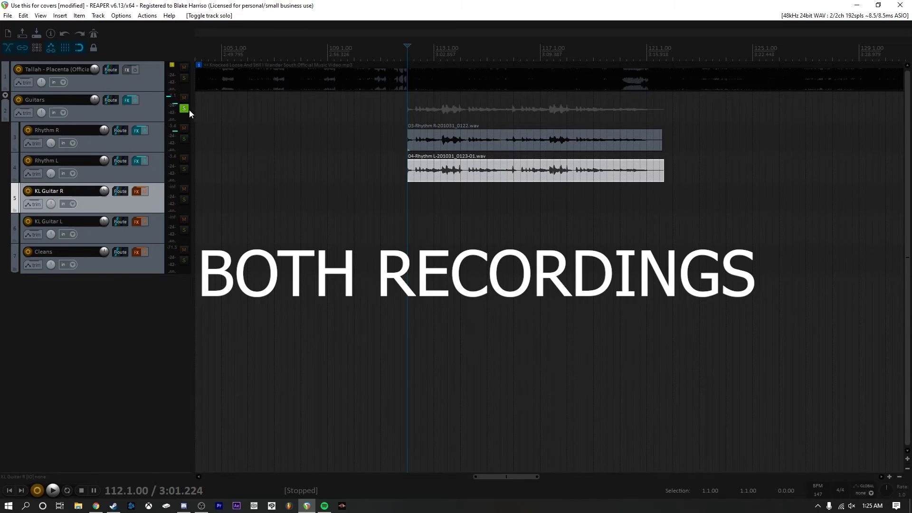
click(184, 109)
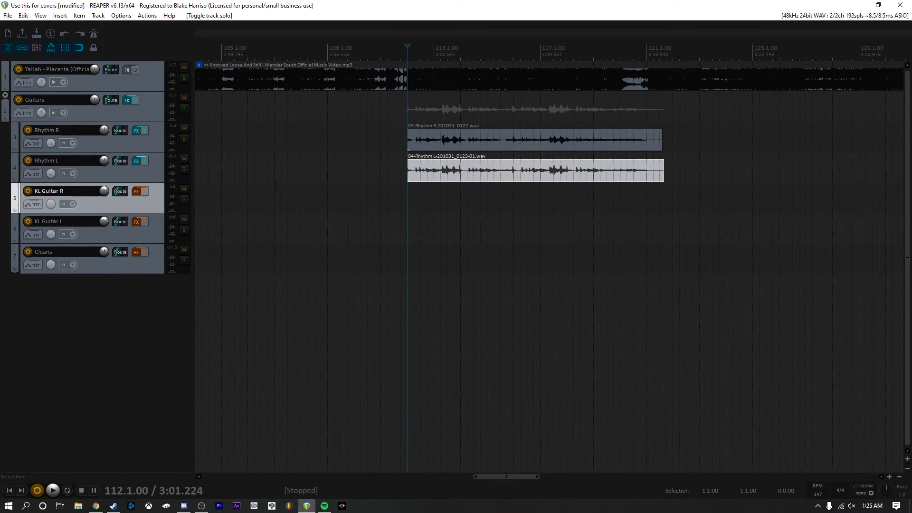
Lower the song track's volume and start playback around bars 111–112.
mouse_move(93, 70)
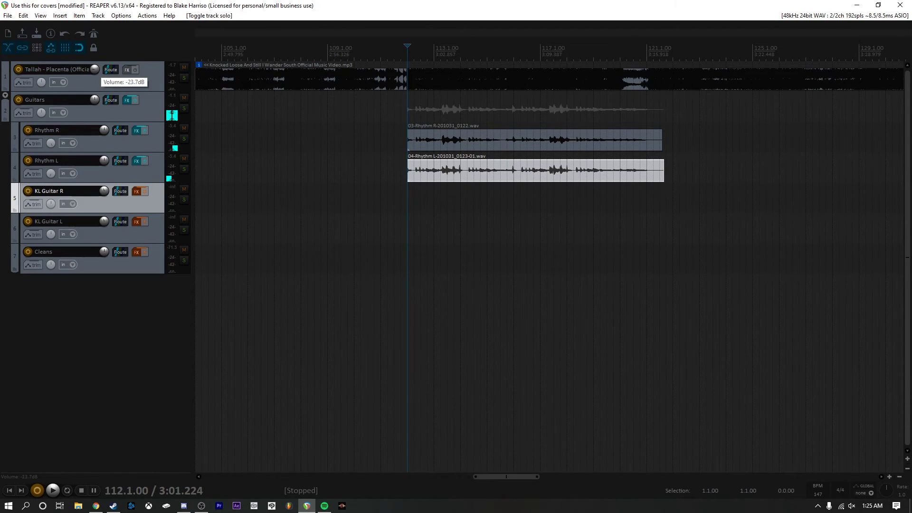
drag(94, 70, 102, 92)
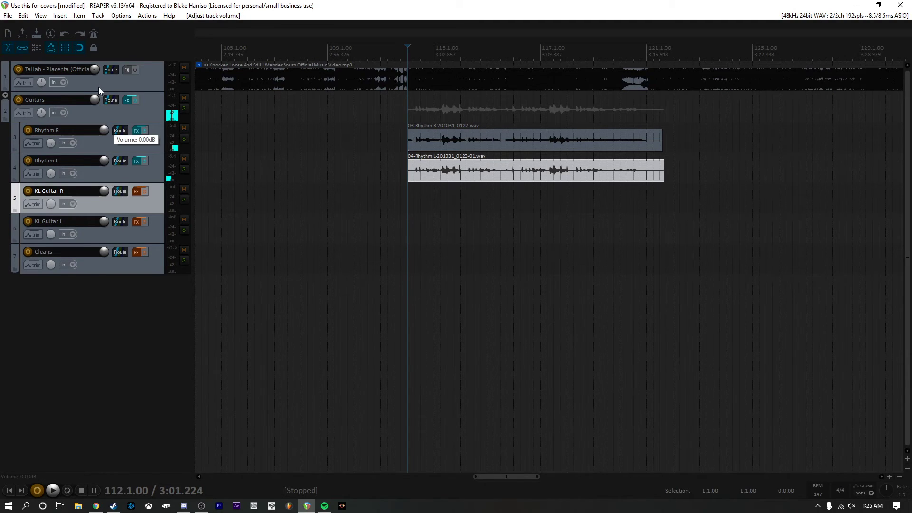
click(381, 171)
key(space)
key(space)
click(406, 187)
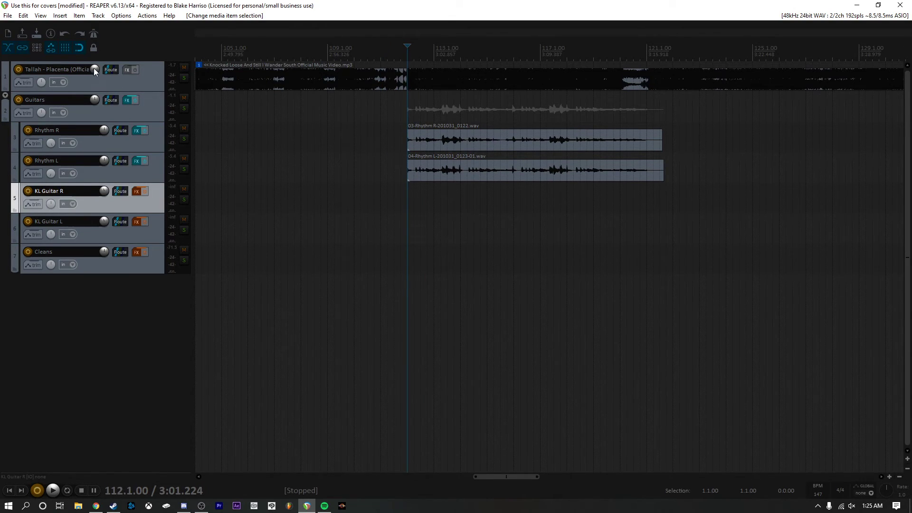
Pull the song volume fully down, then raise it to about -6.5 dB during playback.
drag(94, 71, 95, 142)
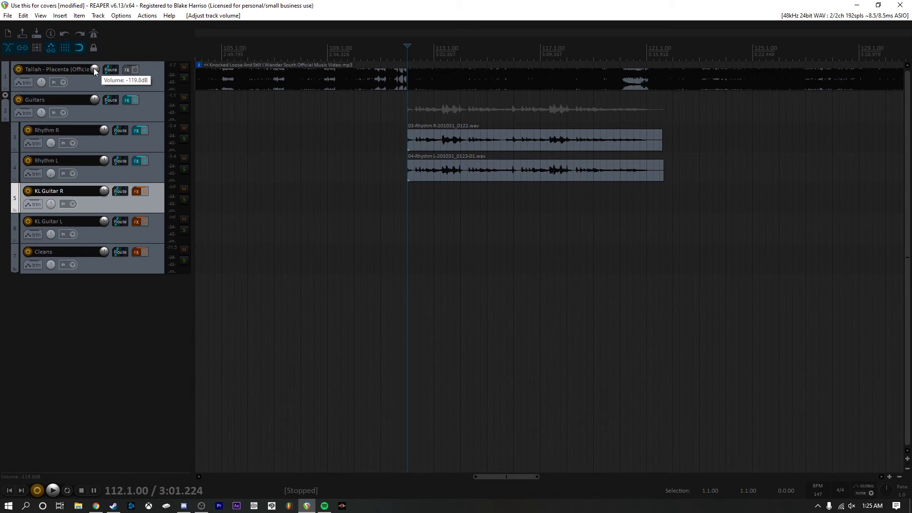
scroll(93, 69, up, 5)
key(space)
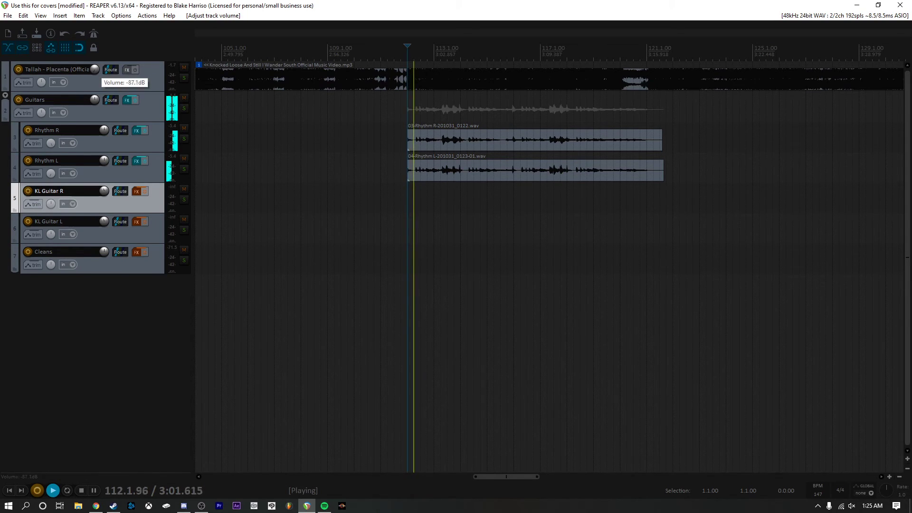
scroll(94, 69, up, 4)
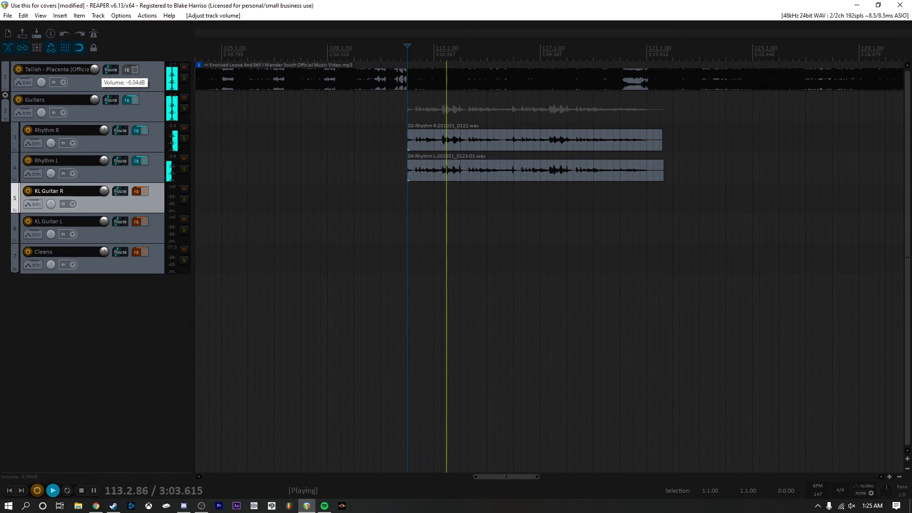
drag(94, 69, 94, 69)
key(space)
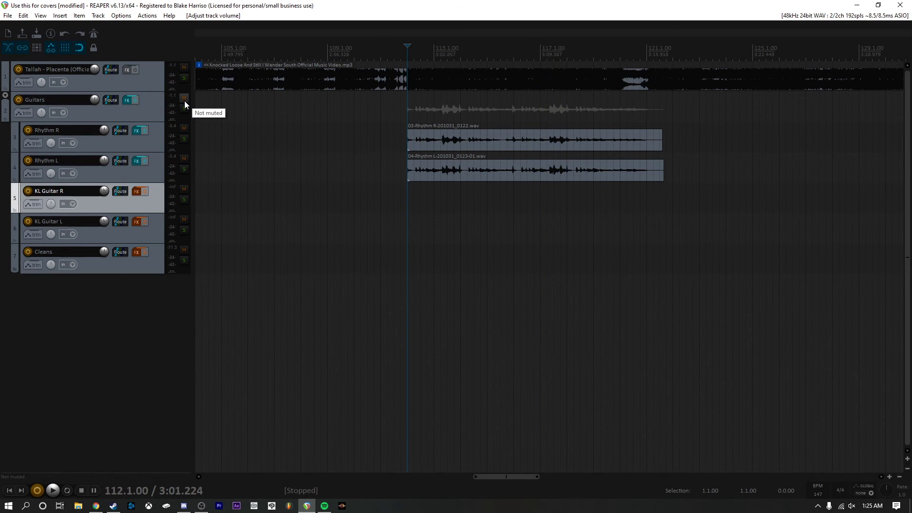
key(space)
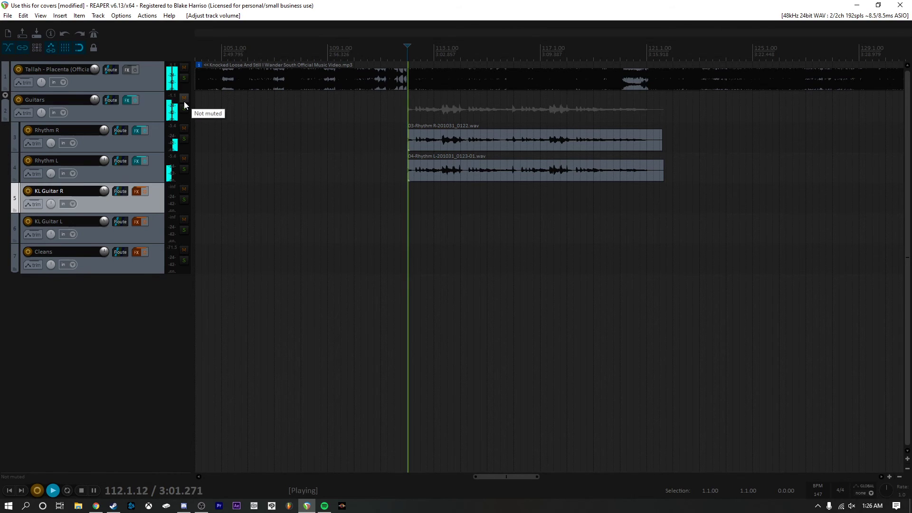
click(184, 98)
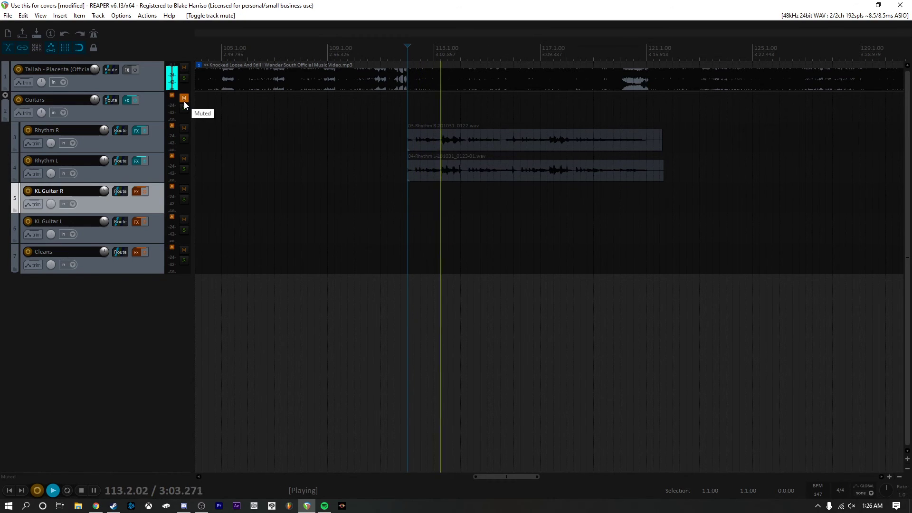
click(184, 101)
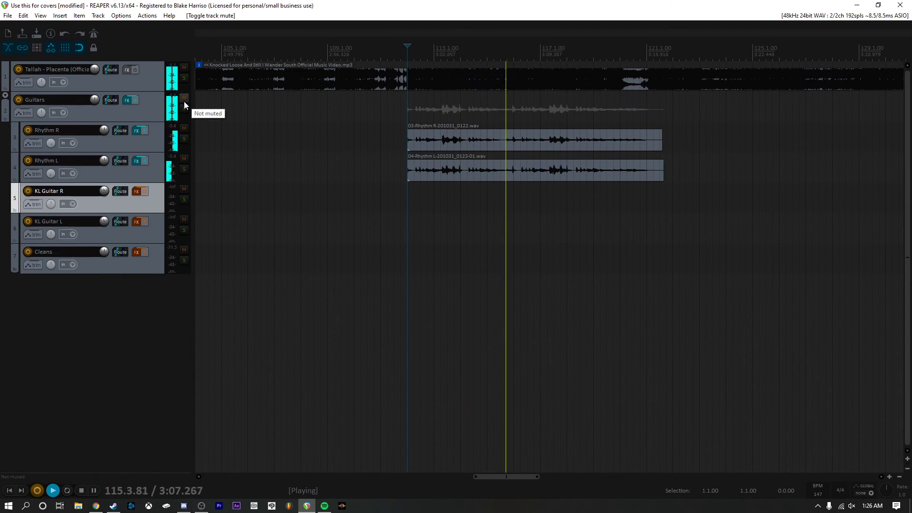
key(space)
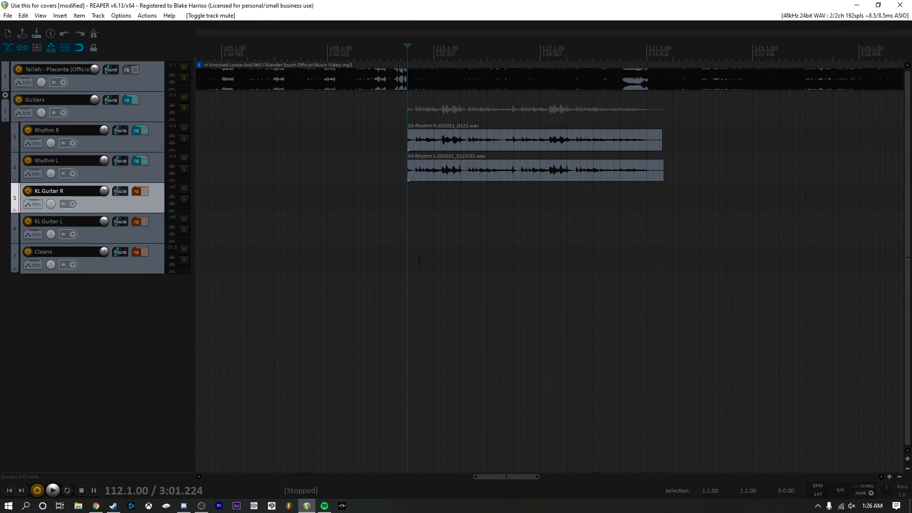
click(620, 102)
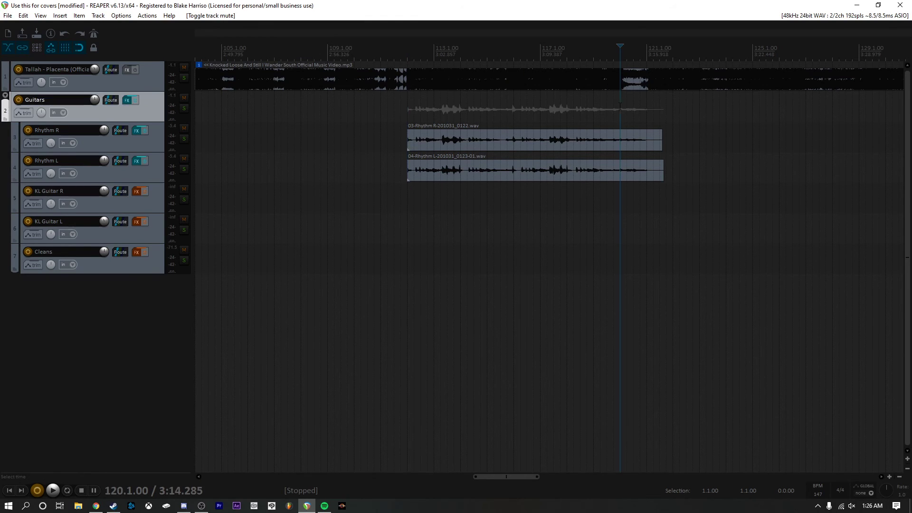
Check the song's ending soloed, then trim the Rhythm R take's end back to bar 120.
click(182, 79)
key(space)
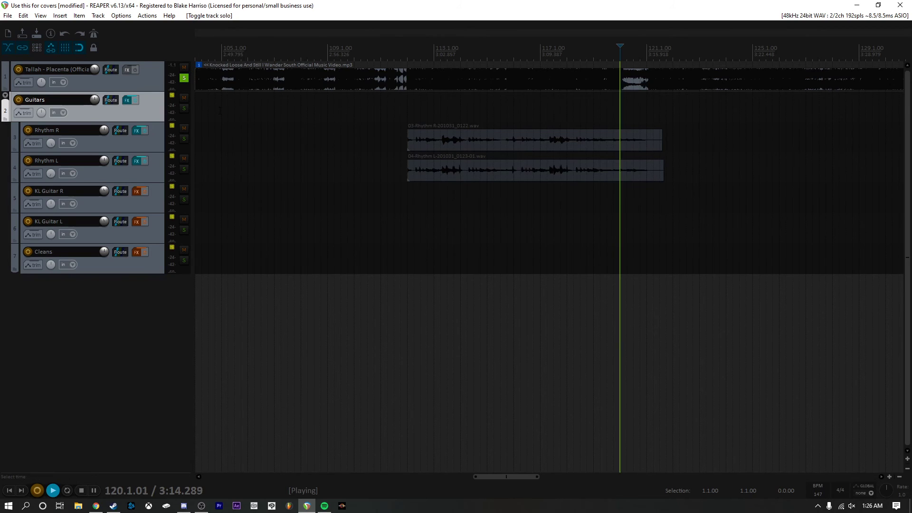
key(space)
click(184, 78)
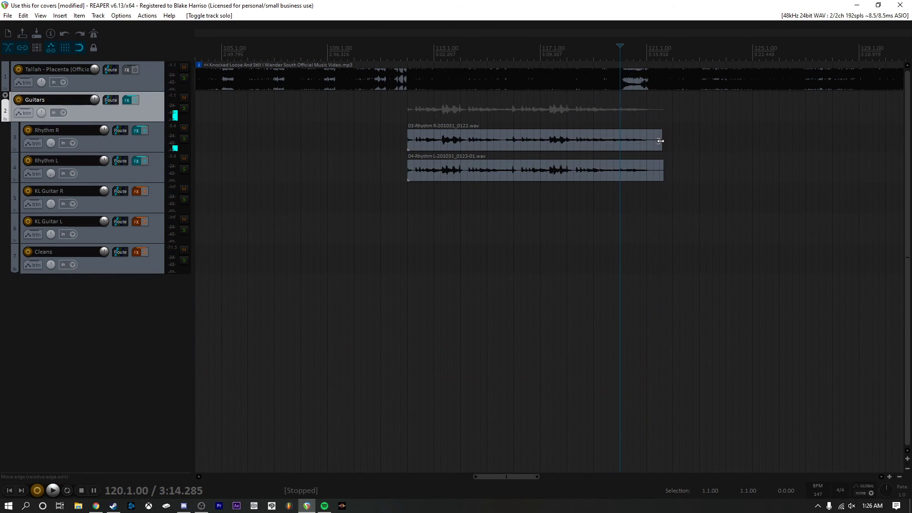
drag(662, 140, 620, 142)
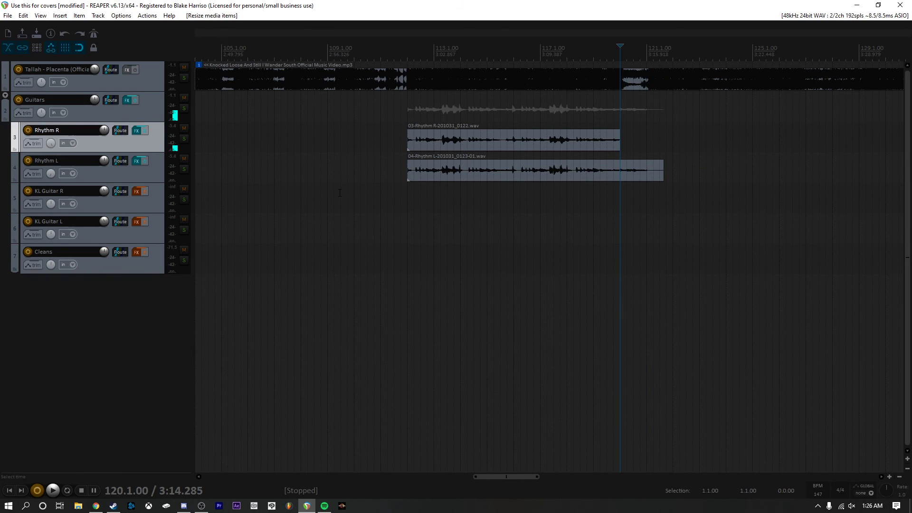
key(space)
key(space)
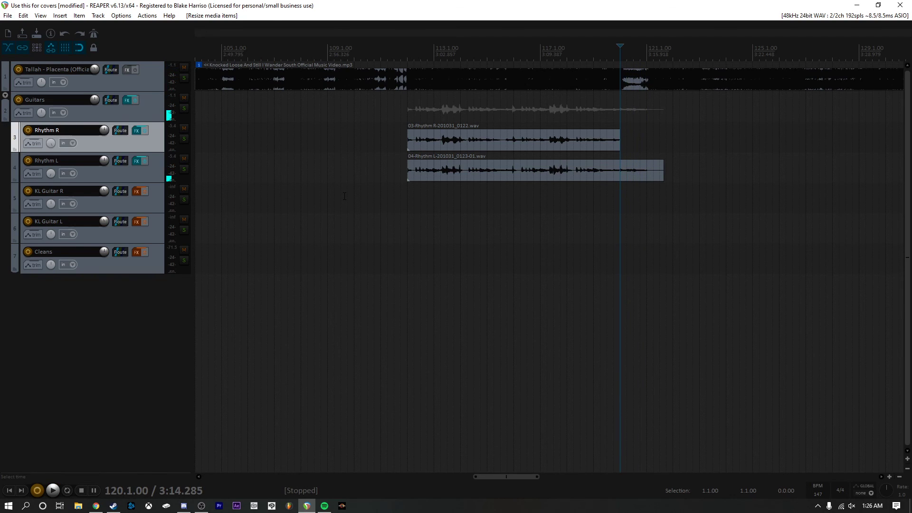